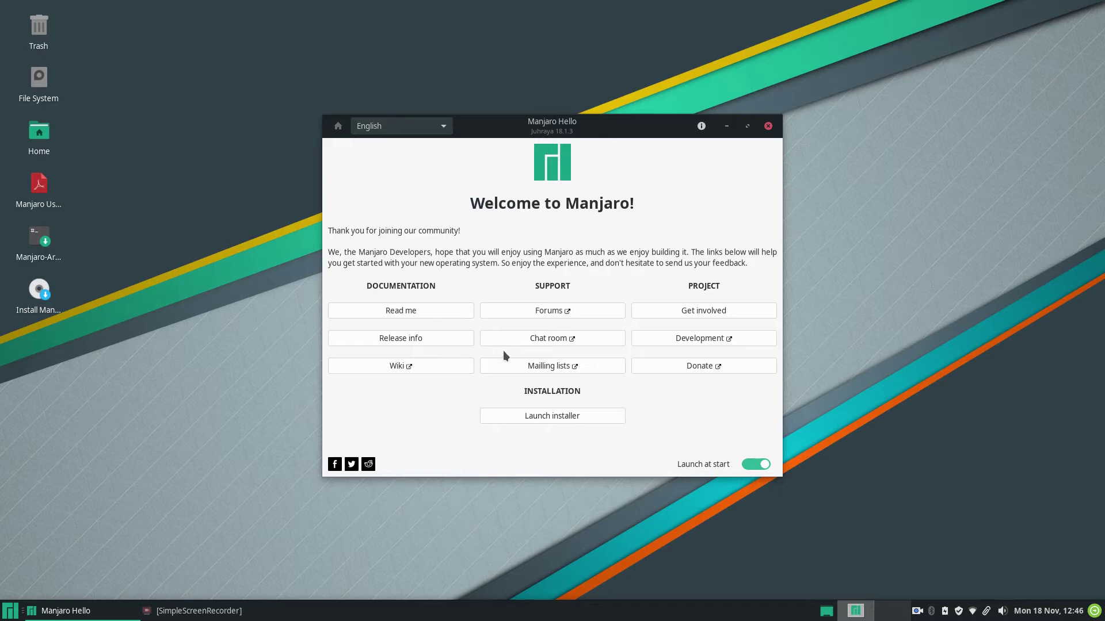
# Launch the installer in American English and accept location and keyboard defaults to reach partitioning
pyautogui.click(560, 415)
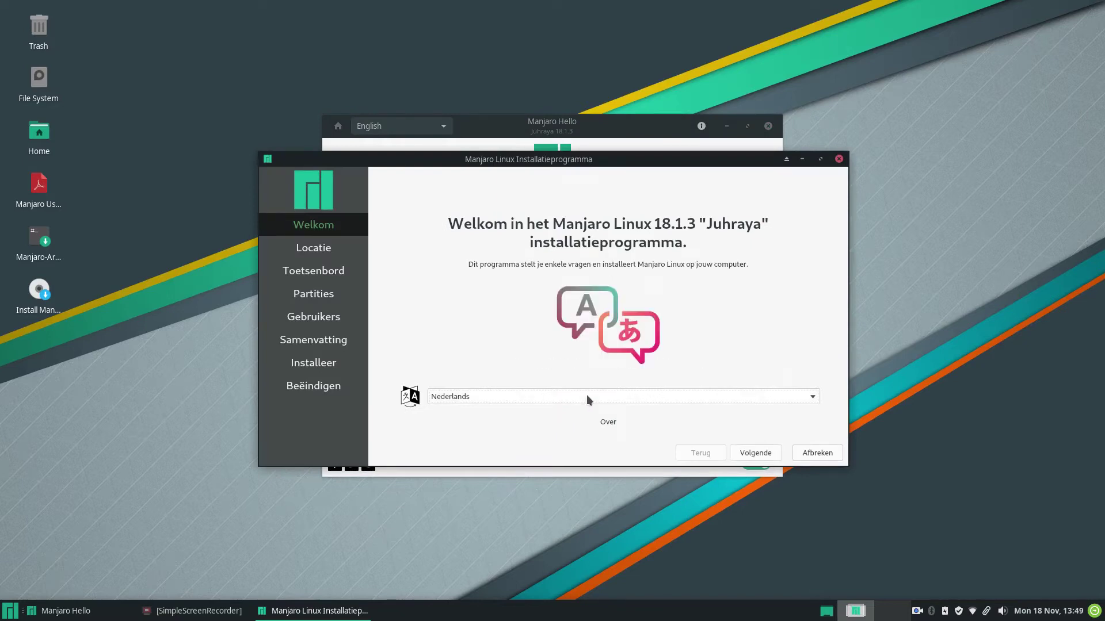
pyautogui.click(586, 397)
pyautogui.click(545, 16)
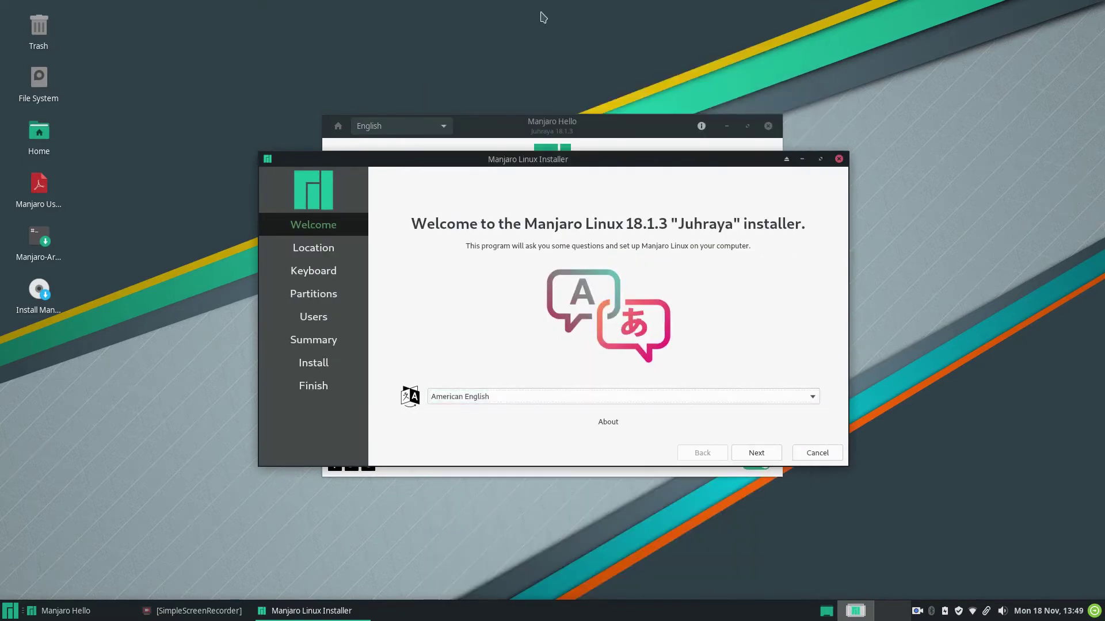
pyautogui.click(759, 450)
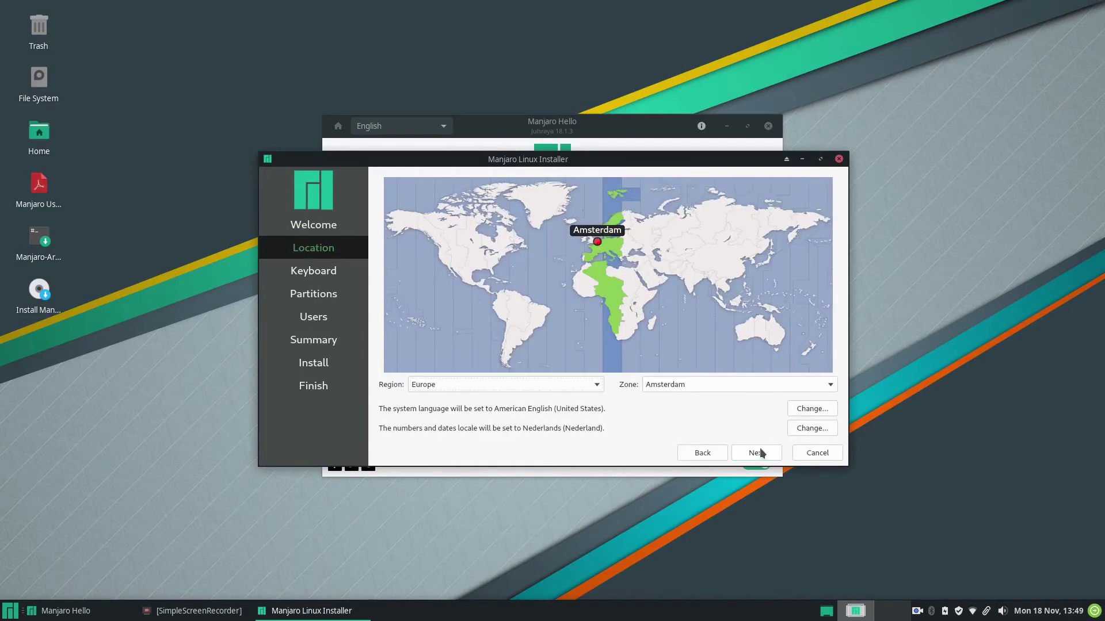
pyautogui.click(757, 452)
pyautogui.click(757, 452)
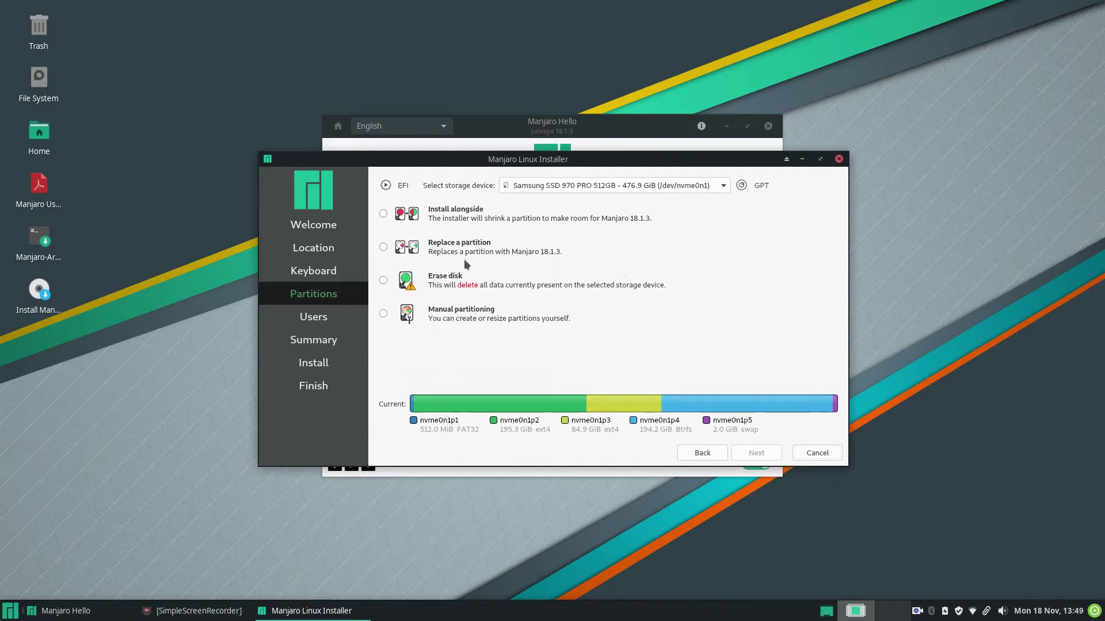
# Choose Erase disk with the Swap (no Hibernate) option
pyautogui.click(451, 280)
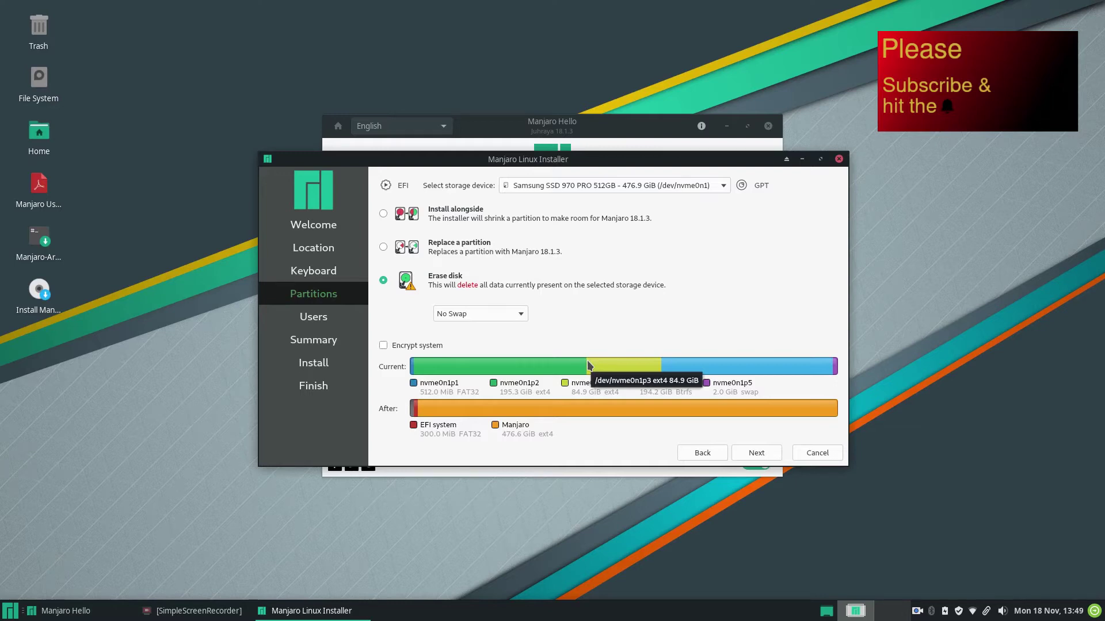
pyautogui.click(488, 313)
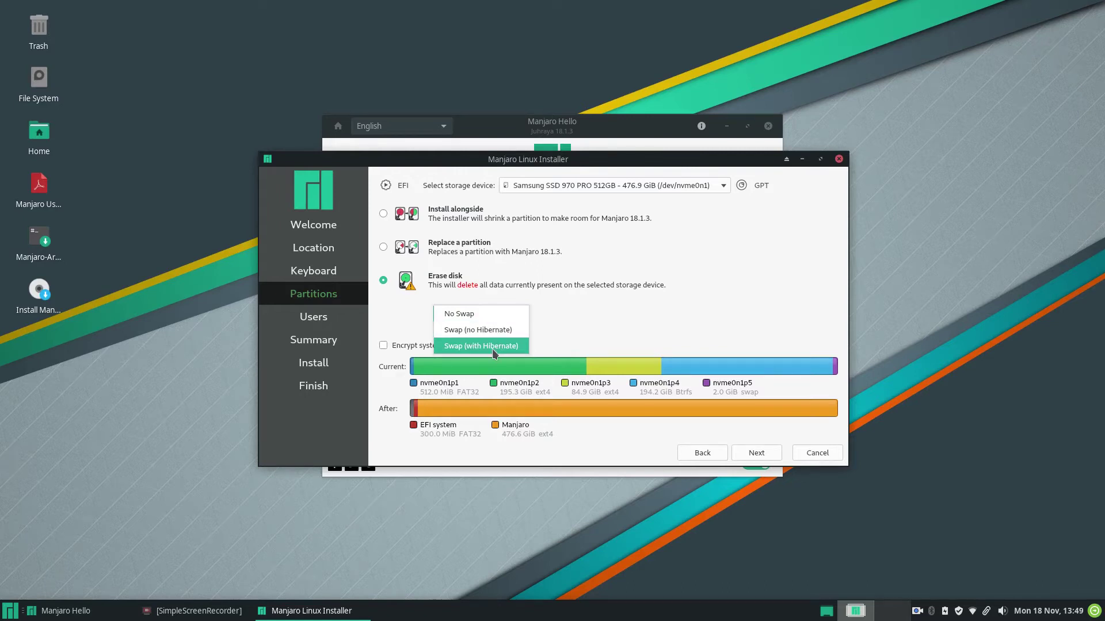
pyautogui.click(499, 331)
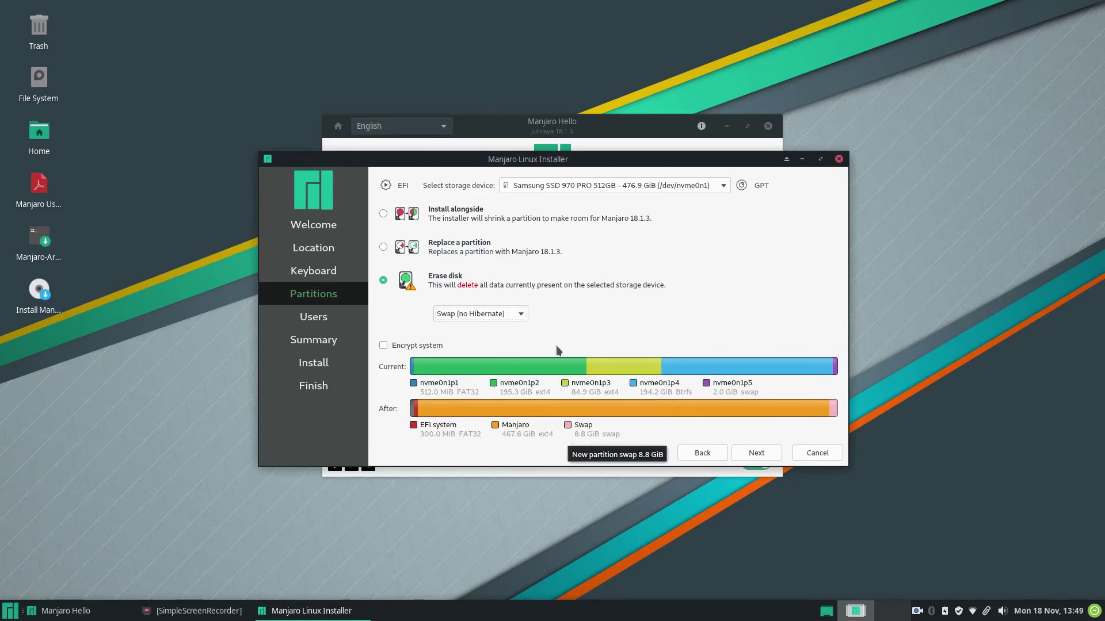
# On the user page, enter the user's name, computer name Manjaro, and the account password twice
pyautogui.click(758, 452)
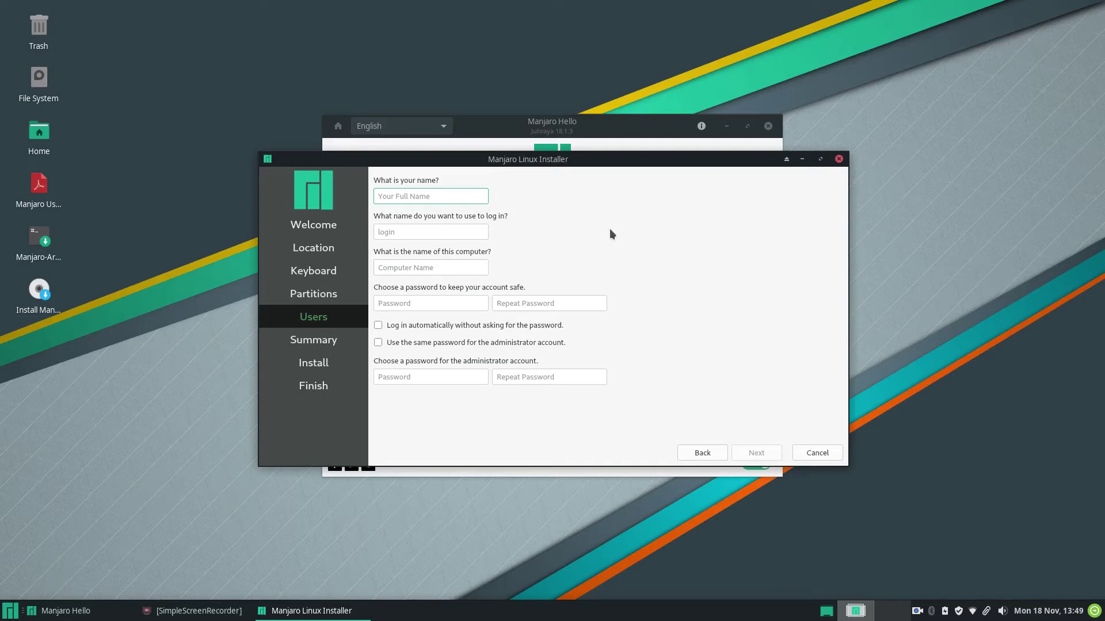
pyautogui.write('TDL')
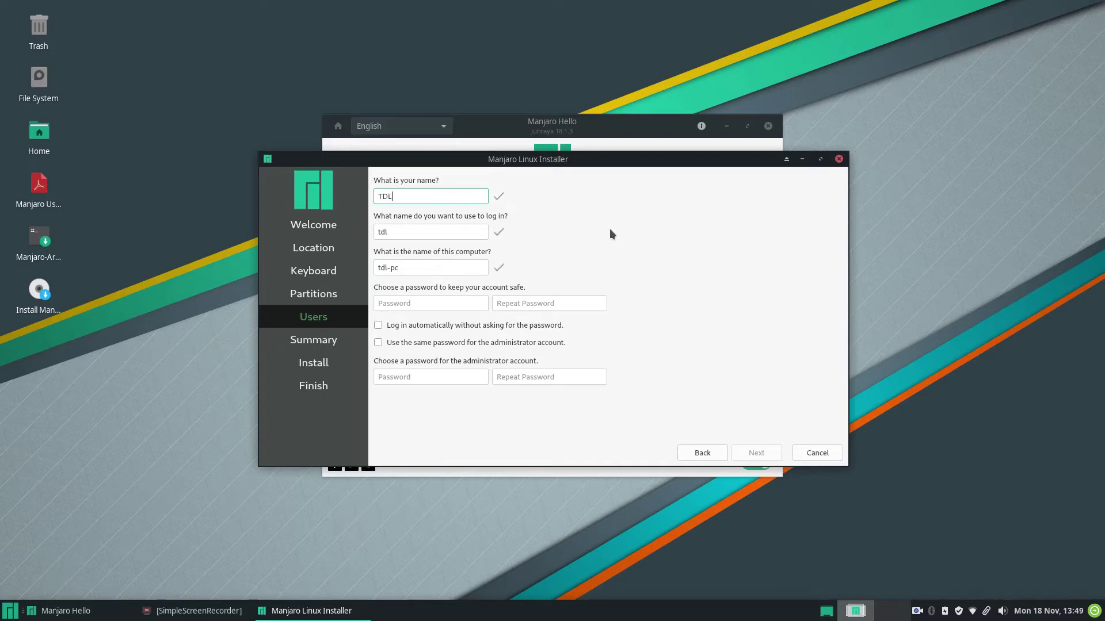
pyautogui.press('Tab')
pyautogui.press('Tab')
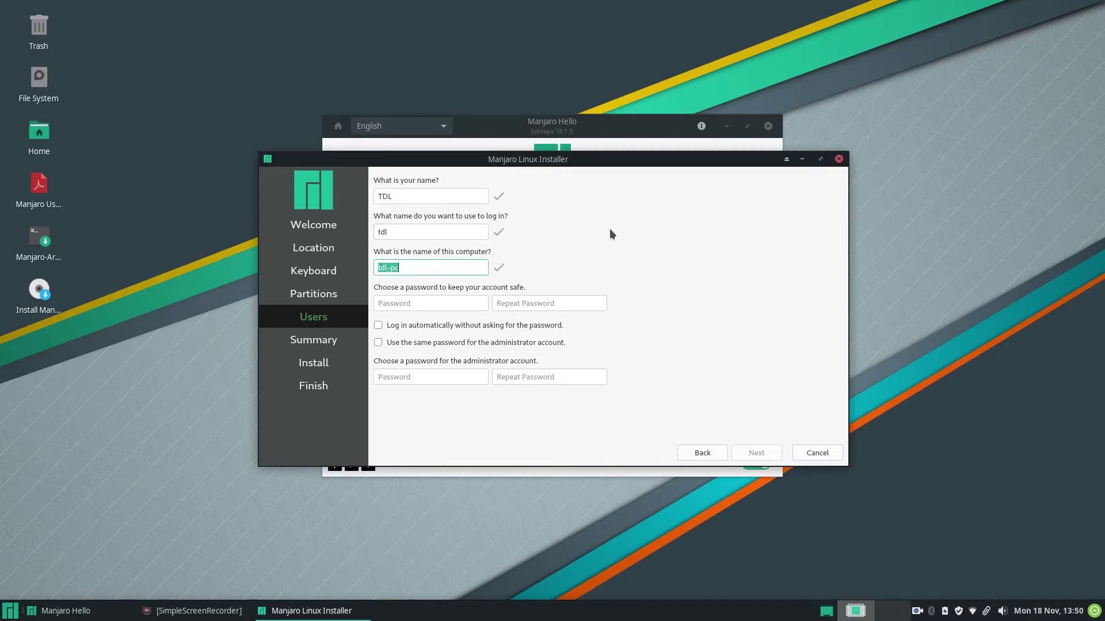
pyautogui.write('Manjaro')
pyautogui.press('Tab')
pyautogui.write('••••••••')
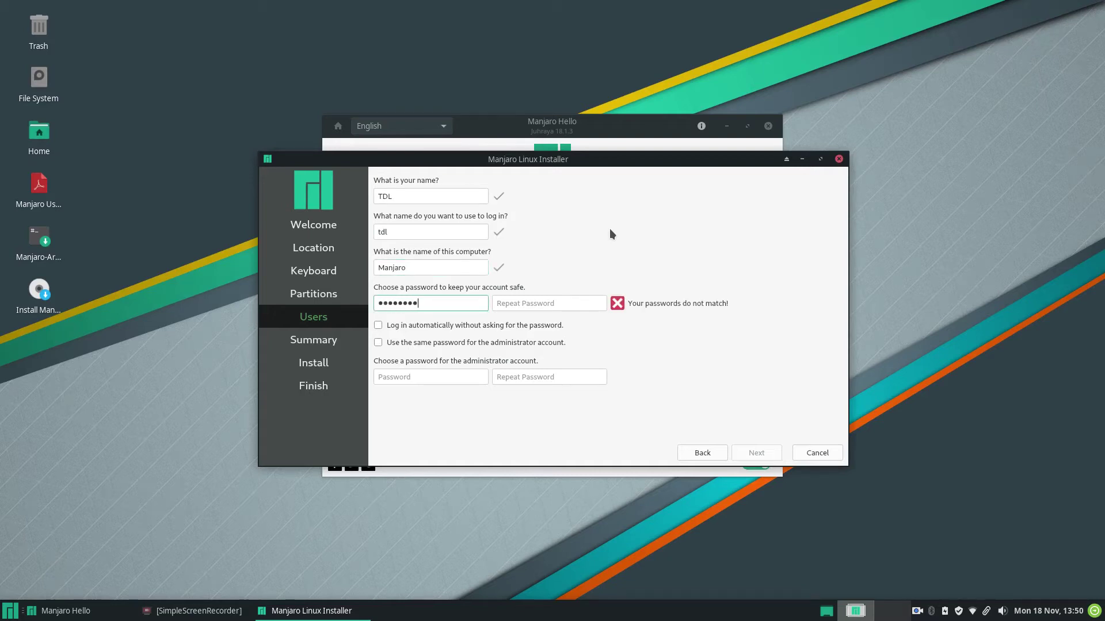
pyautogui.write('••')
pyautogui.press('Tab')
pyautogui.write('••••••••••')
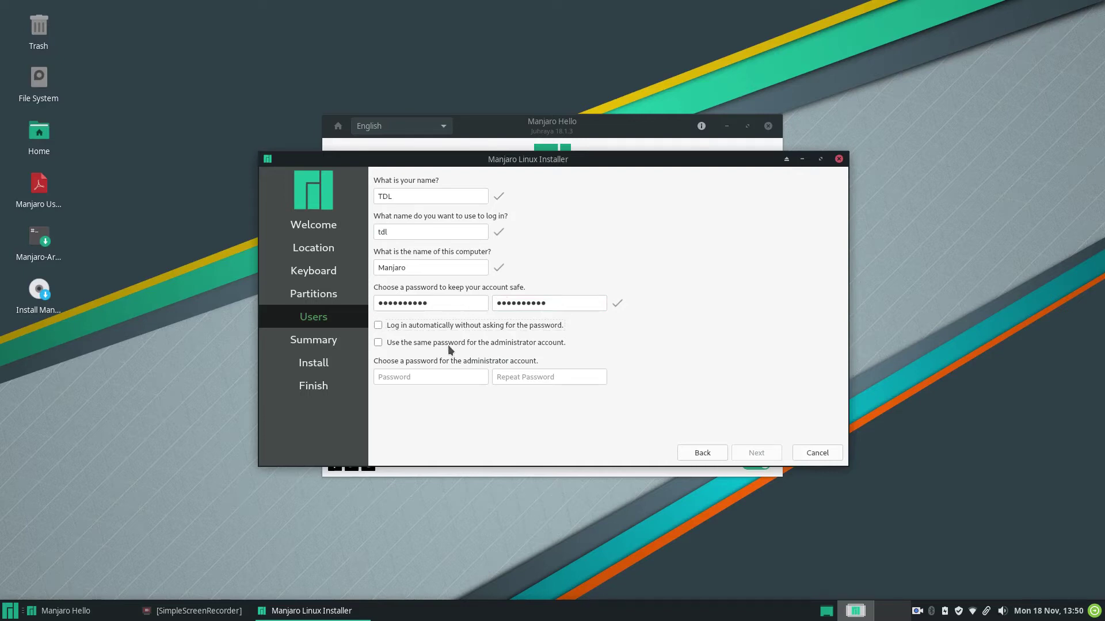
# Reuse the password for the administrator account, then confirm erasing the disk and installing
pyautogui.click(375, 343)
pyautogui.click(750, 452)
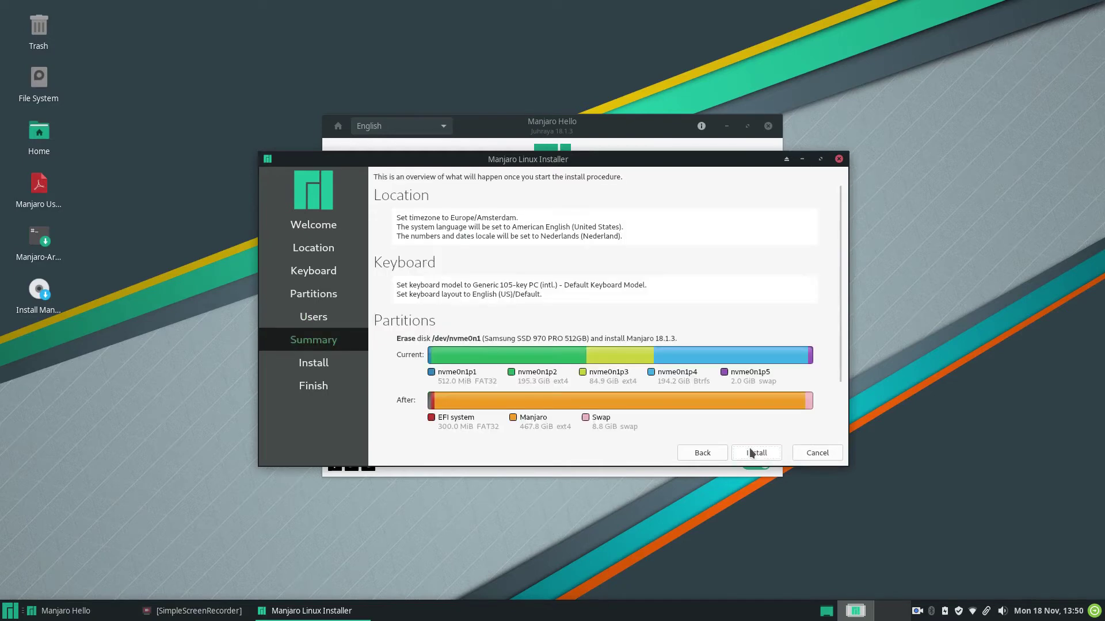
pyautogui.click(751, 453)
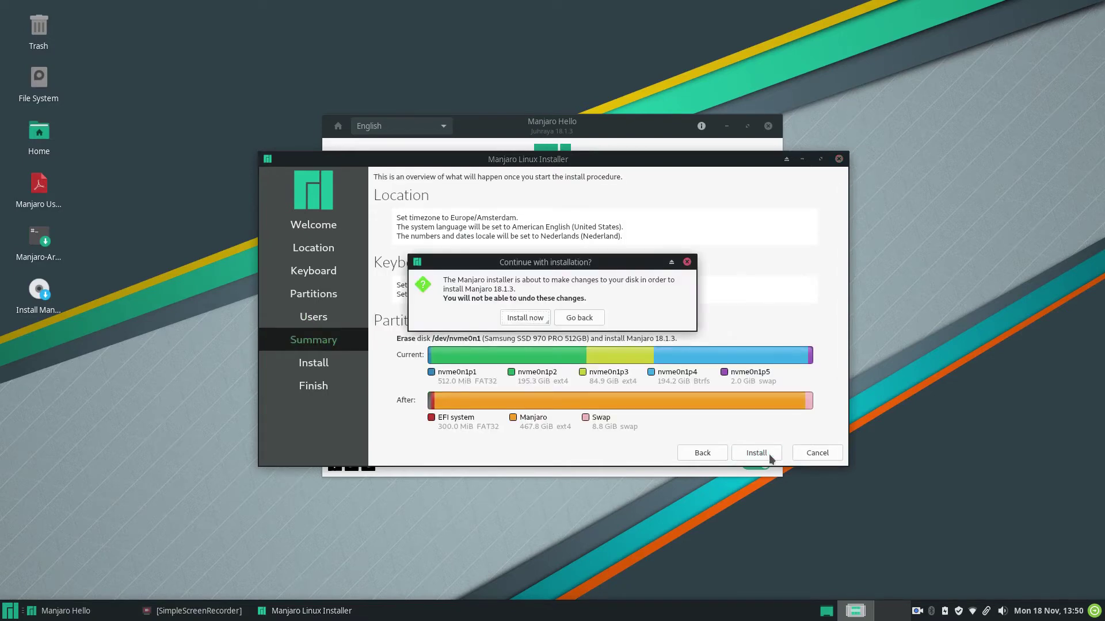
pyautogui.click(528, 319)
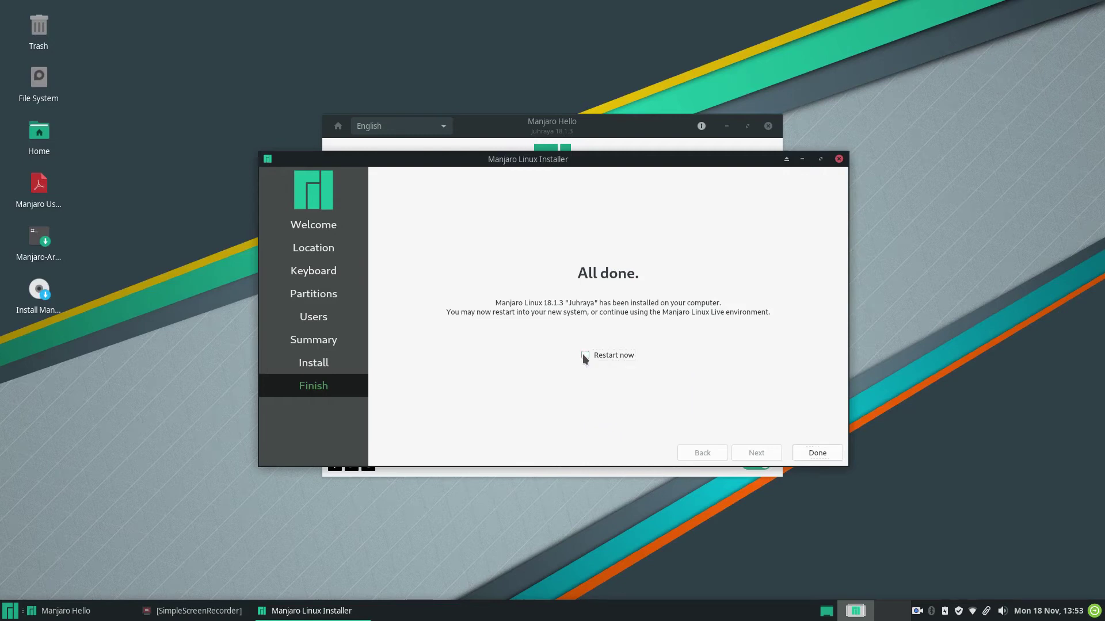
# Tick Restart now on the installer's Finish page
pyautogui.click(585, 355)
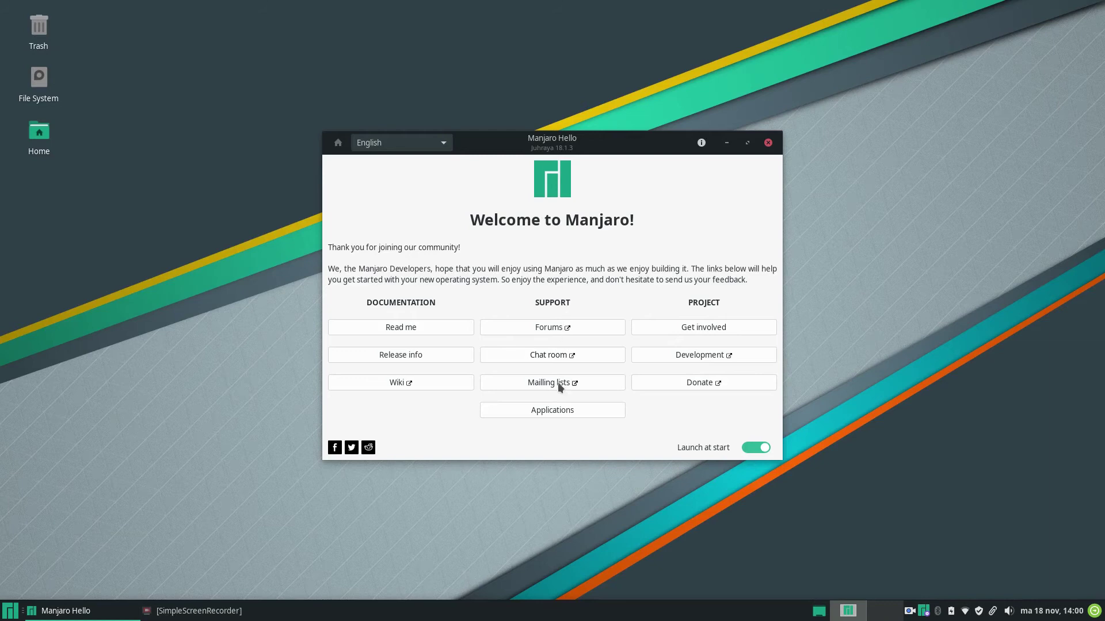
# Turn off the Launch at start toggle in Manjaro Hello
pyautogui.click(754, 447)
# Close Manjaro Hello and try the panel's calendar, clipboard history and Pamac software manager
pyautogui.click(768, 143)
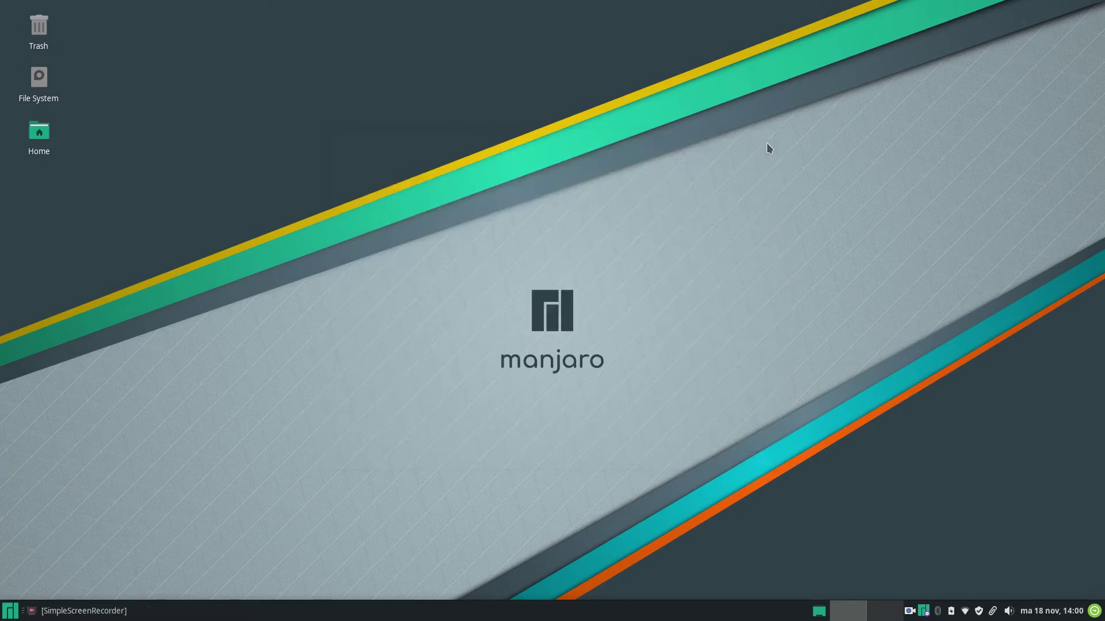
pyautogui.click(1050, 611)
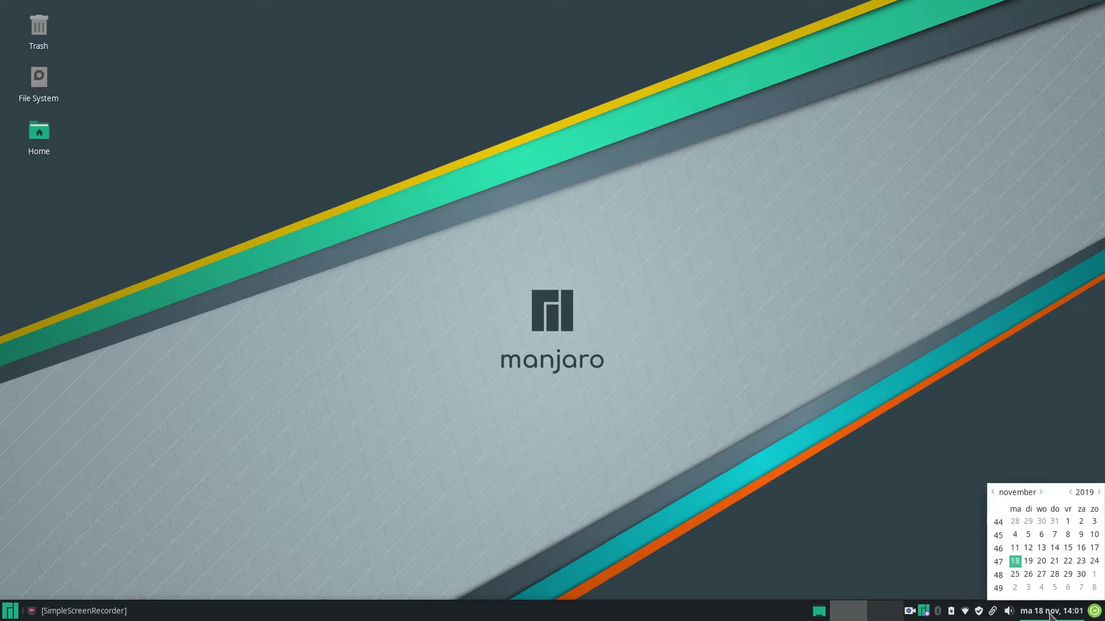
pyautogui.click(1049, 613)
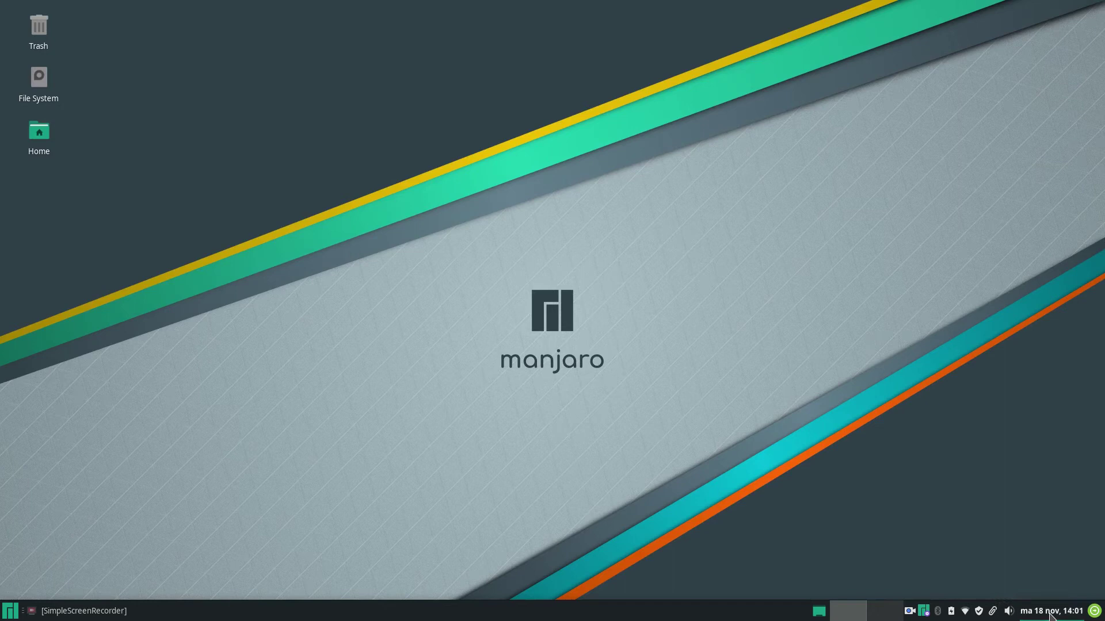
pyautogui.click(993, 613)
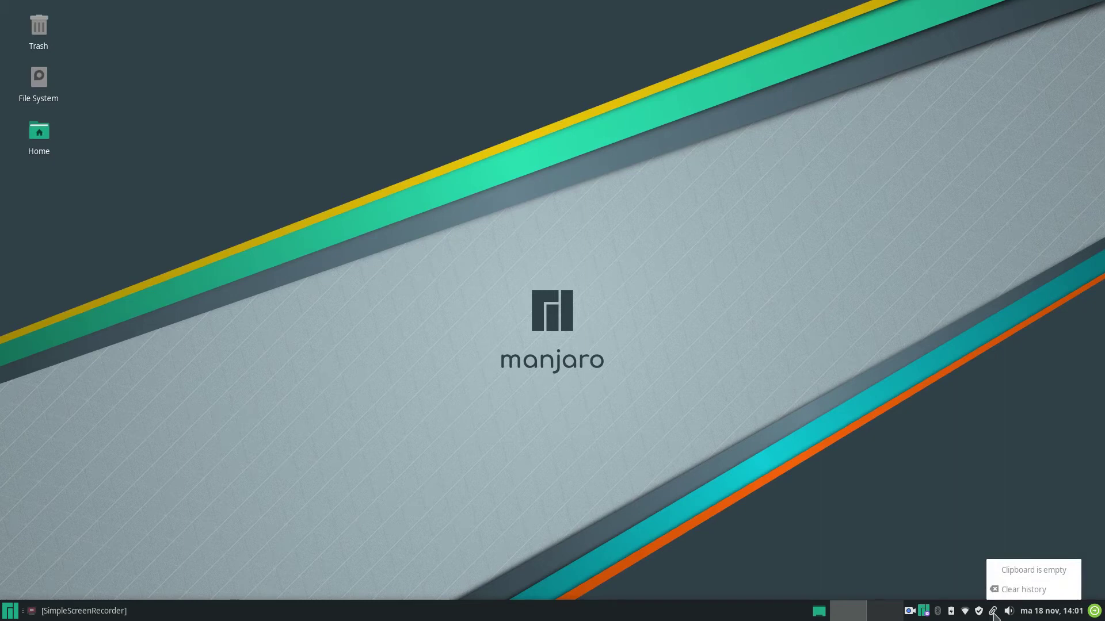
pyautogui.click(994, 614)
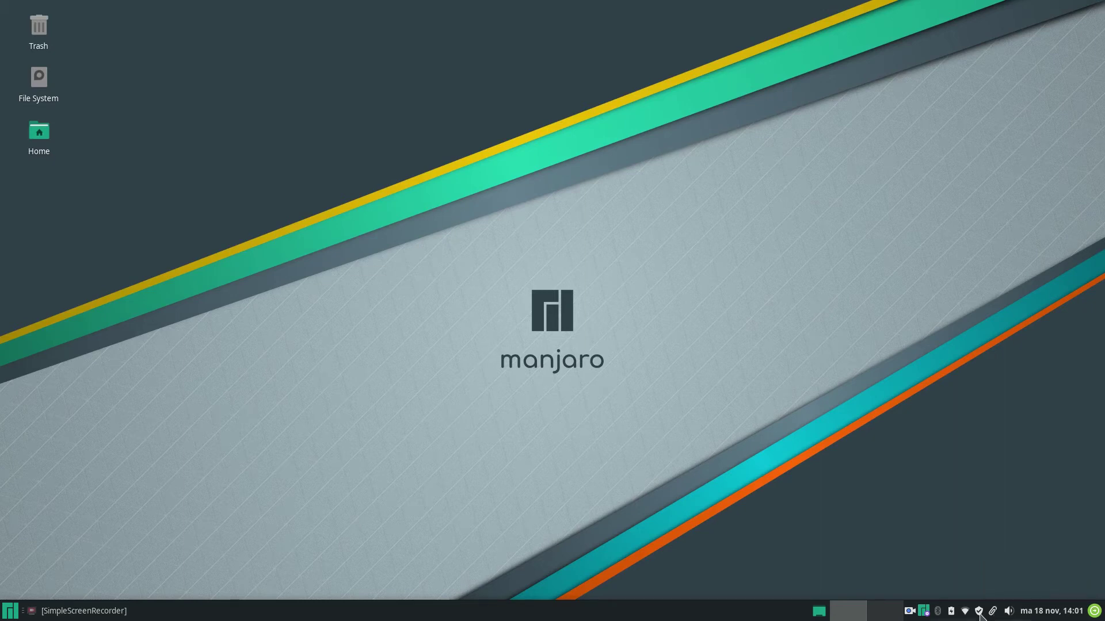
pyautogui.click(979, 612)
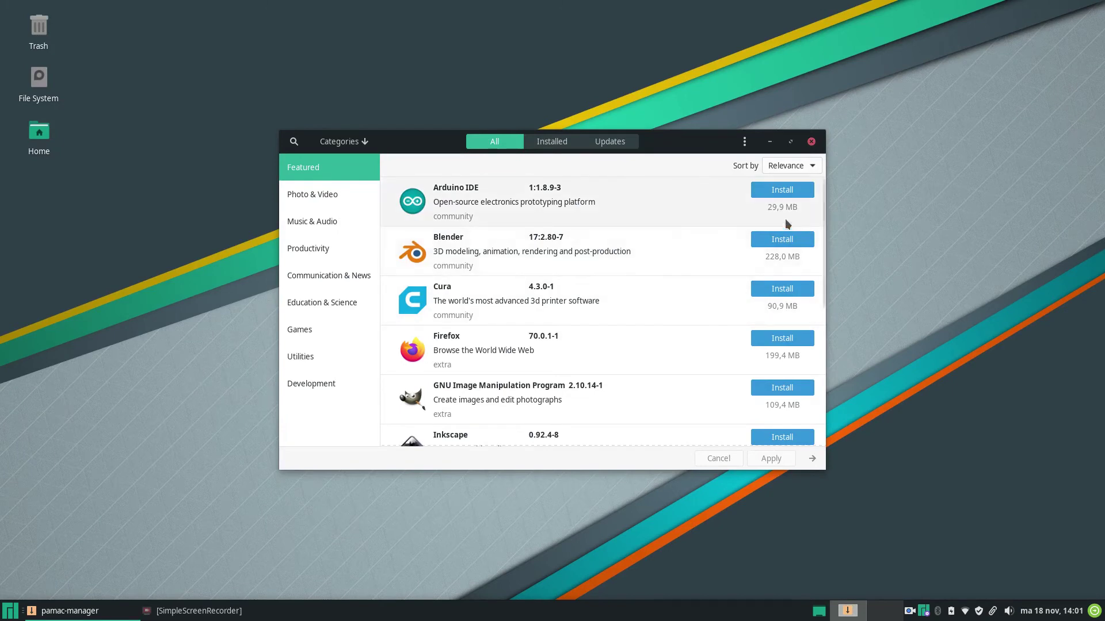
pyautogui.click(811, 142)
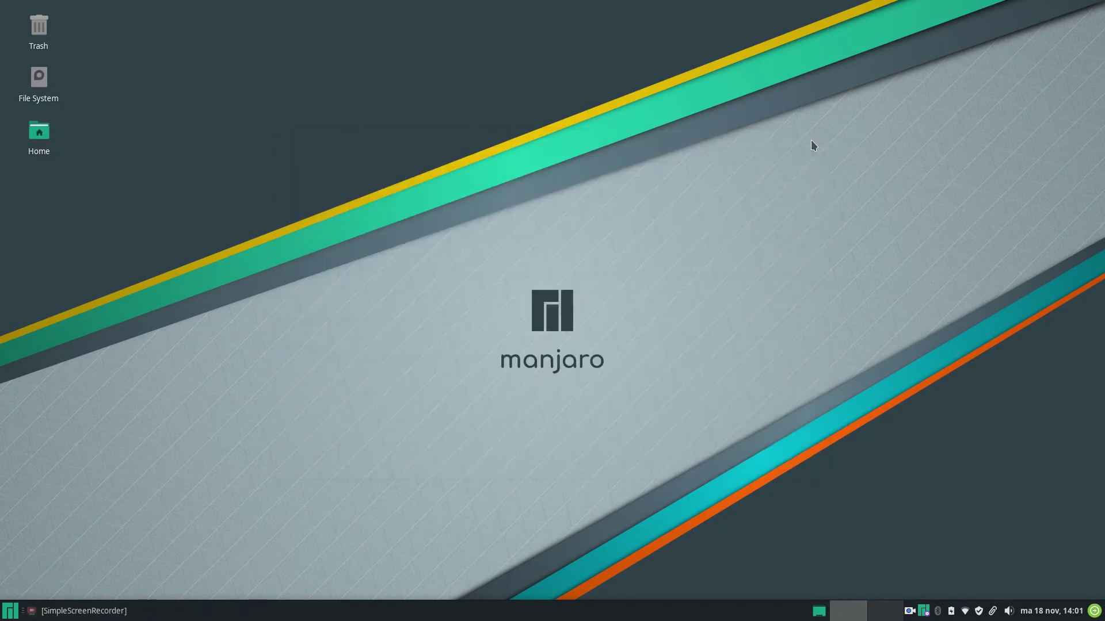
# View the kernel and language package notice, switch between workspaces 1 and 2, and show the desktop
pyautogui.click(923, 611)
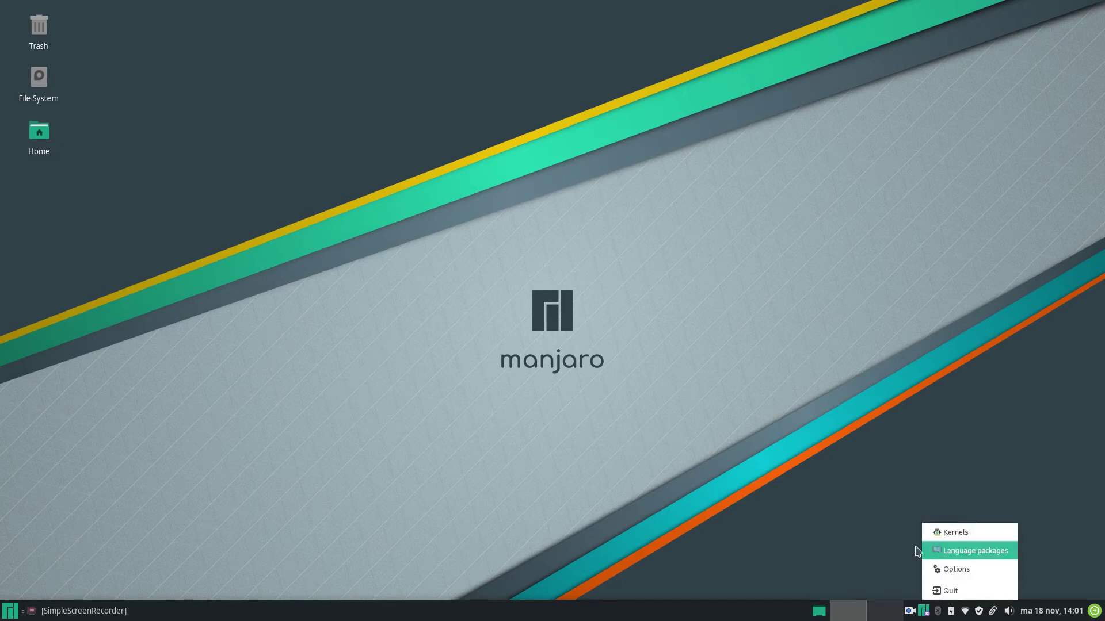
pyautogui.click(884, 551)
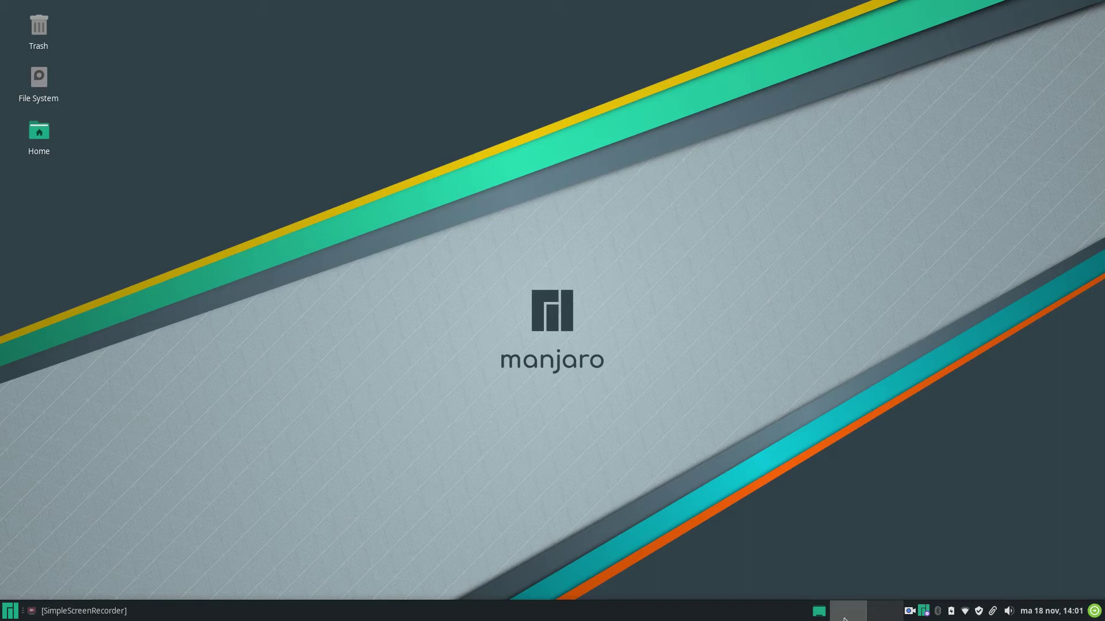
pyautogui.click(880, 619)
pyautogui.click(846, 618)
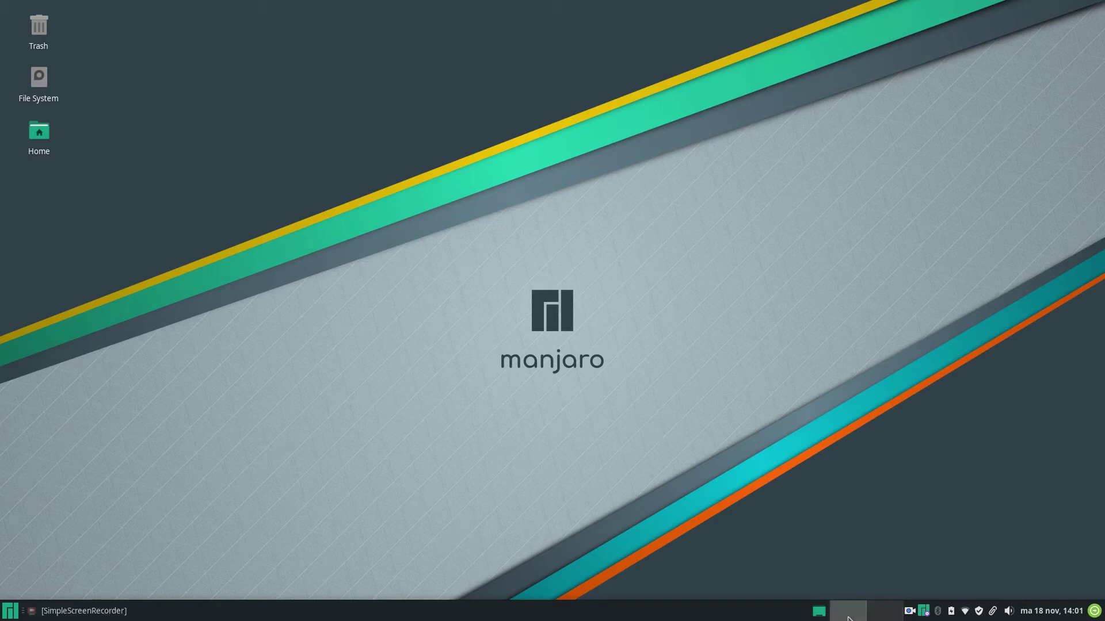
pyautogui.click(891, 619)
pyautogui.click(847, 618)
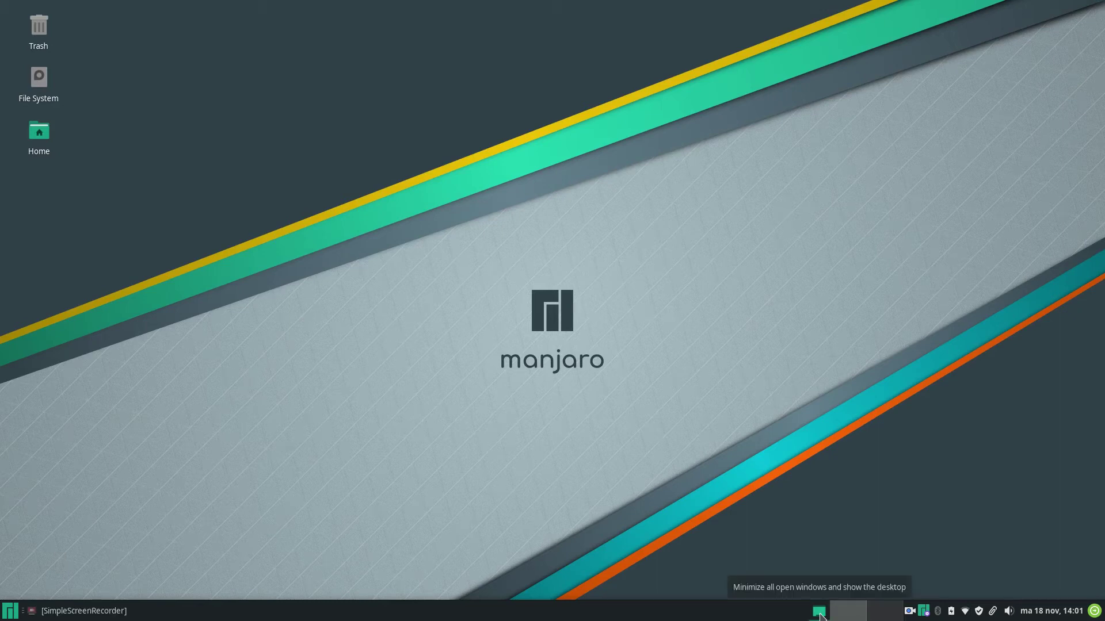
pyautogui.click(819, 612)
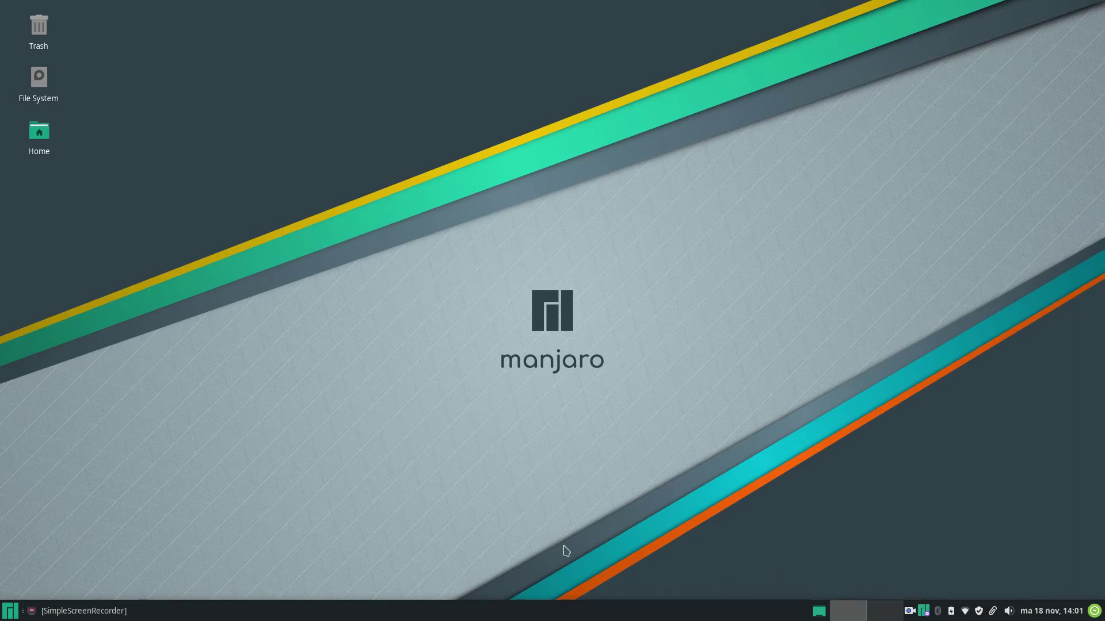
# Open the Whisker applications menu from the Manjaro start button
pyautogui.click(9, 613)
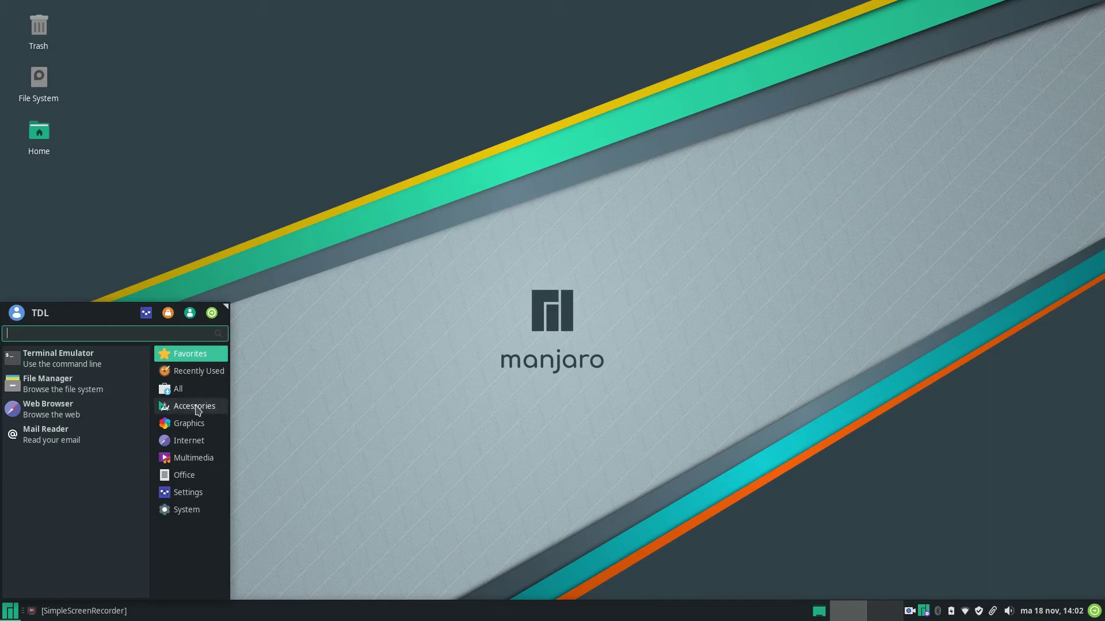
# Show the Accessories category in the Whisker menu and scroll down its list
pyautogui.click(196, 410)
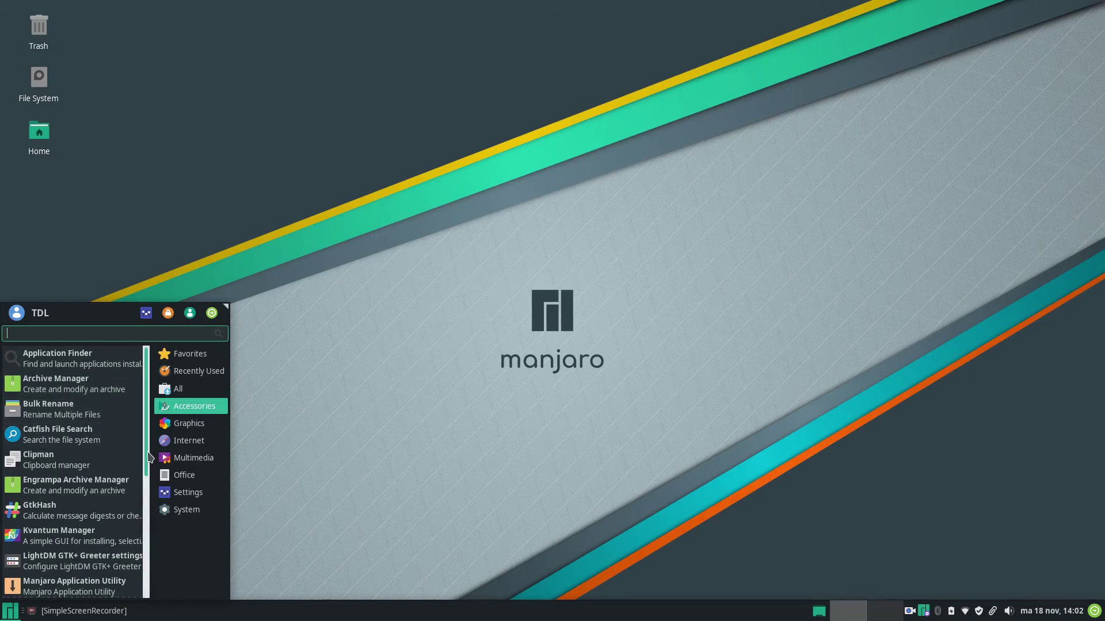
pyautogui.moveTo(148, 458); pyautogui.dragTo(143, 550)
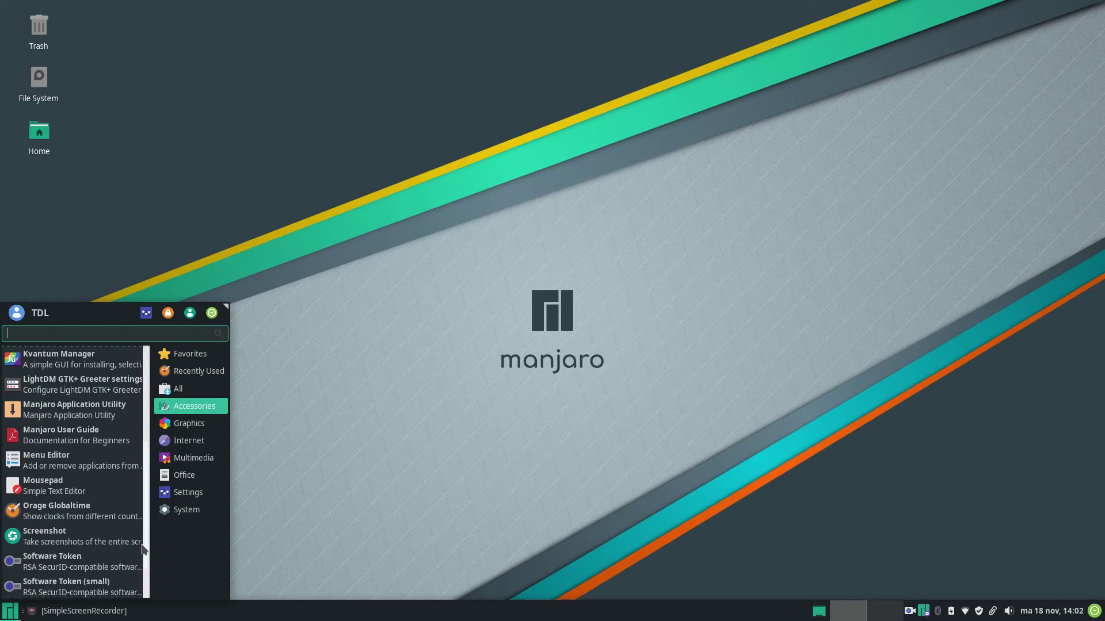
# Launch Manjaro Application Utility from the Accessories list
pyautogui.click(99, 411)
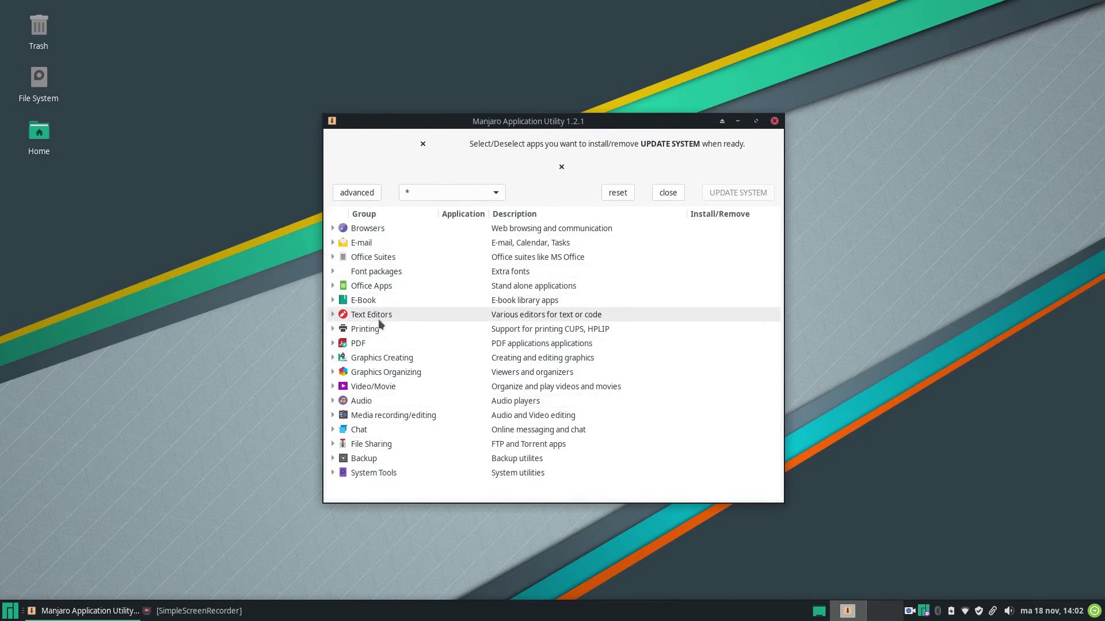
# Close Manjaro Application Utility and reopen the Accessories list, scrolling down to Task Manager
pyautogui.click(775, 121)
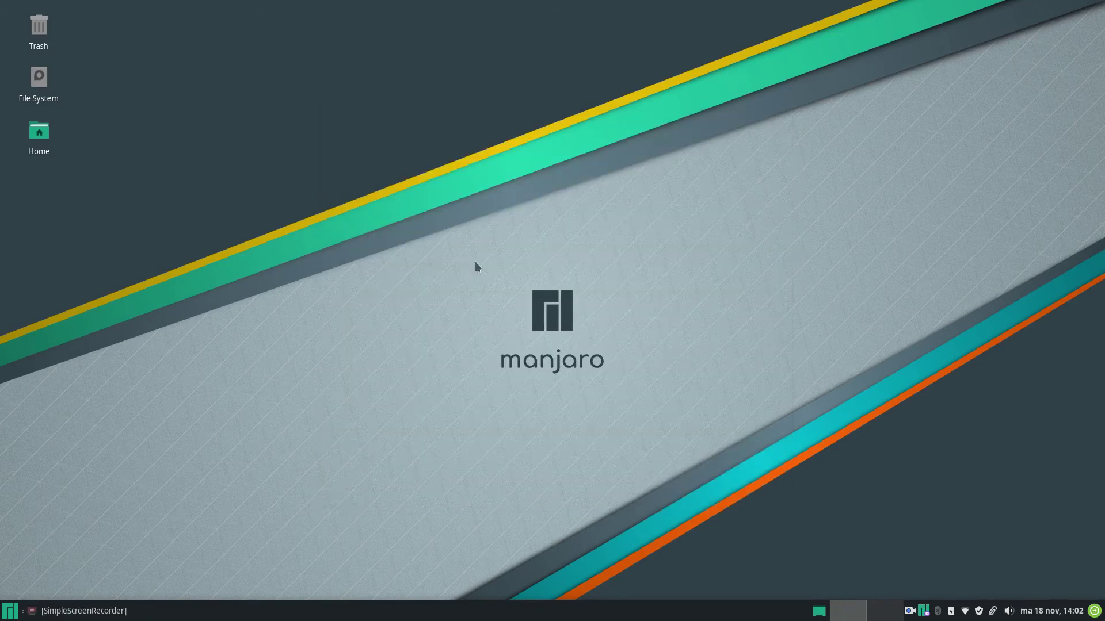
pyautogui.click(10, 611)
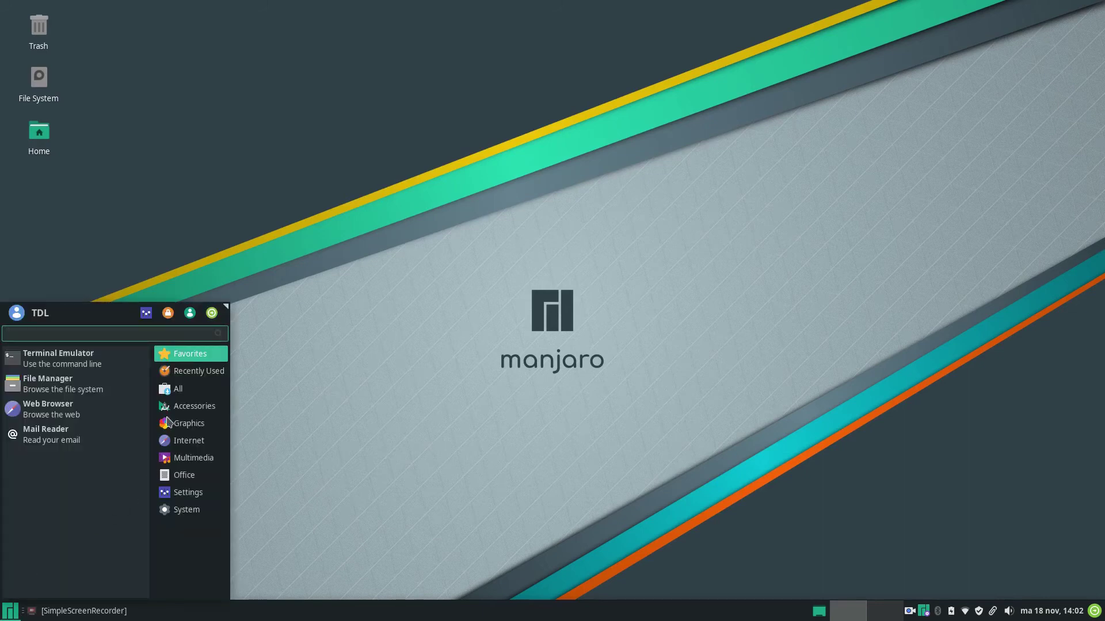
pyautogui.click(183, 408)
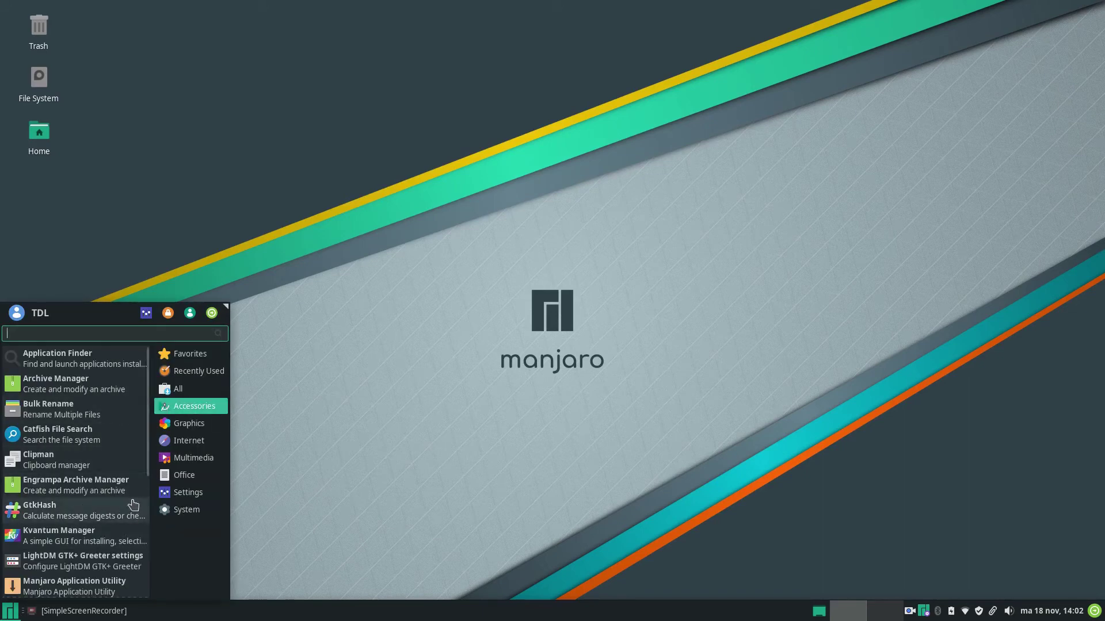
pyautogui.scroll(-1, 148, 480)
pyautogui.moveTo(148, 481); pyautogui.dragTo(154, 586)
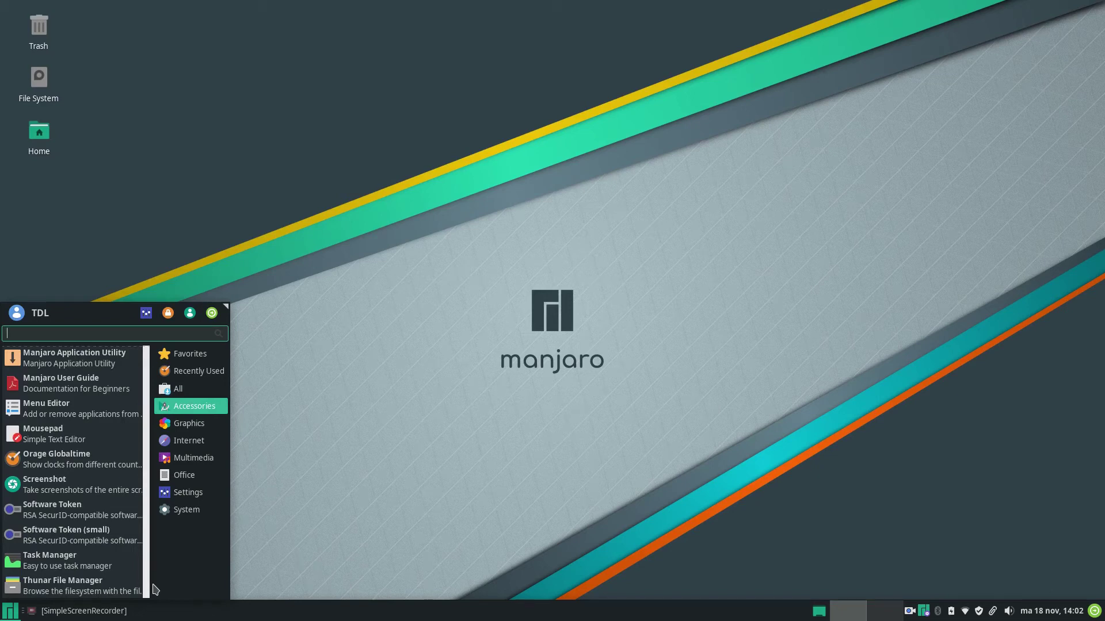
# Launch Task Manager and review its 209 running processes and CPU and memory graphs
pyautogui.click(73, 564)
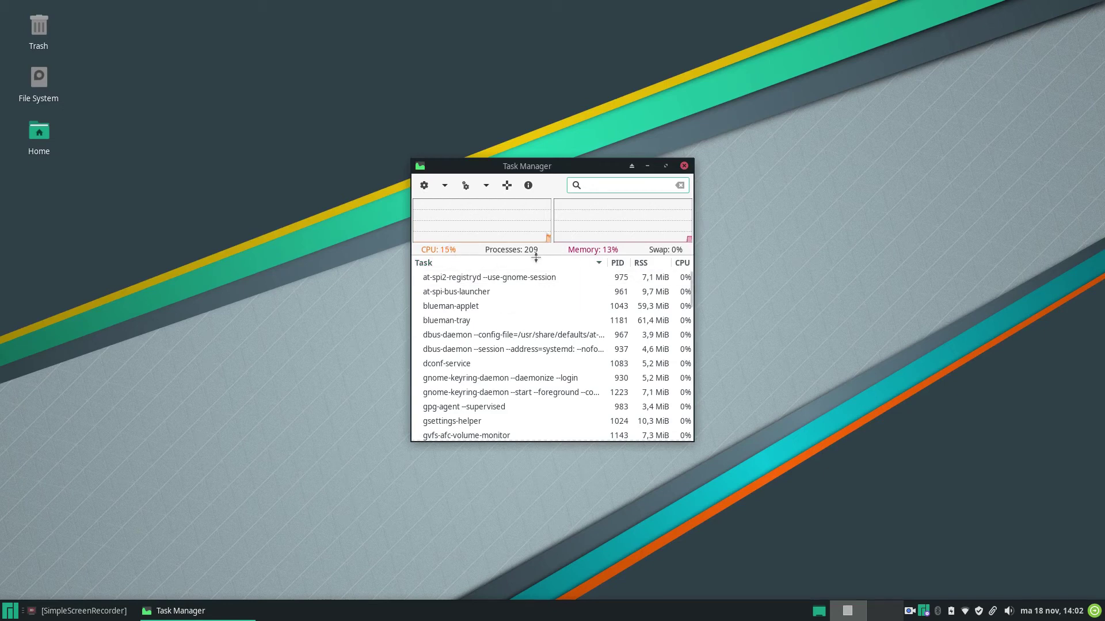
pyautogui.moveTo(535, 258)
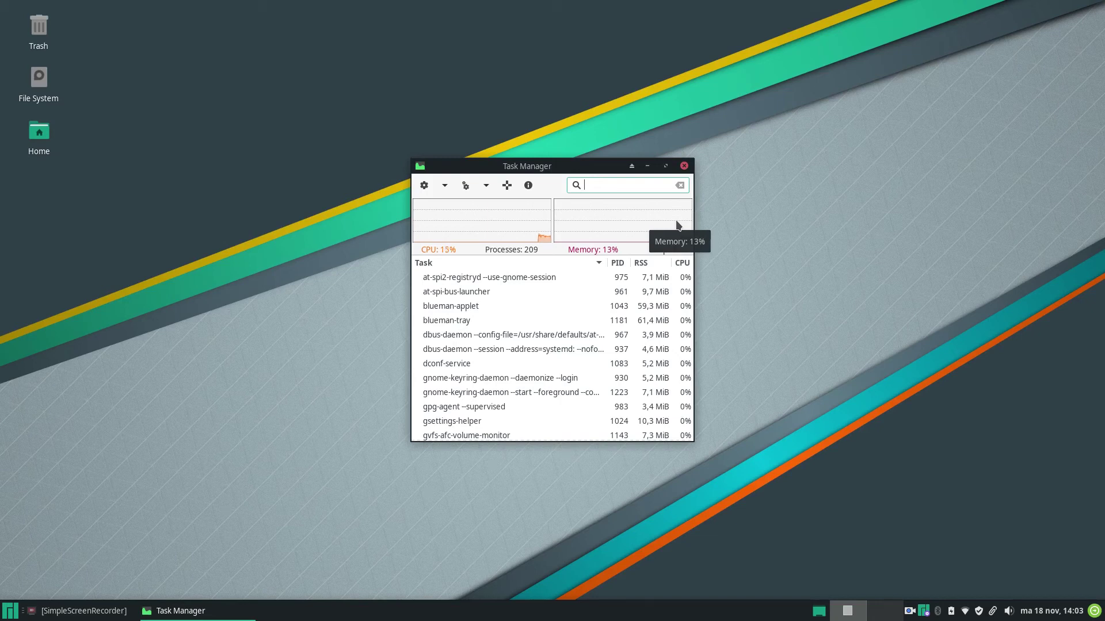
# Close Task Manager and browse the Graphics, Multimedia and Internet categories of the applications menu
pyautogui.click(684, 166)
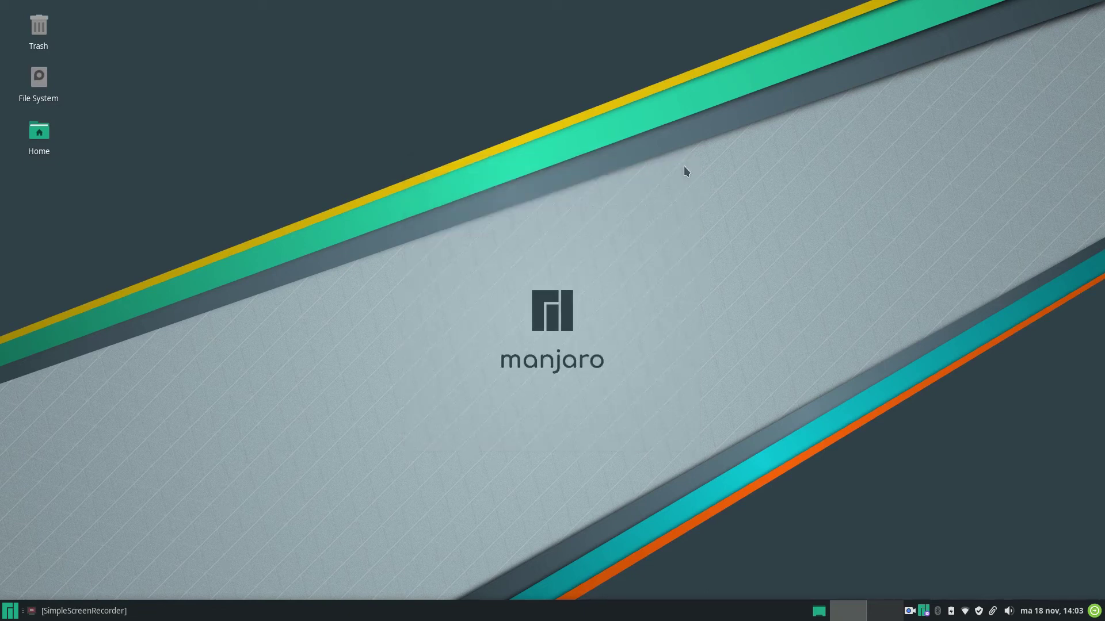
pyautogui.click(10, 615)
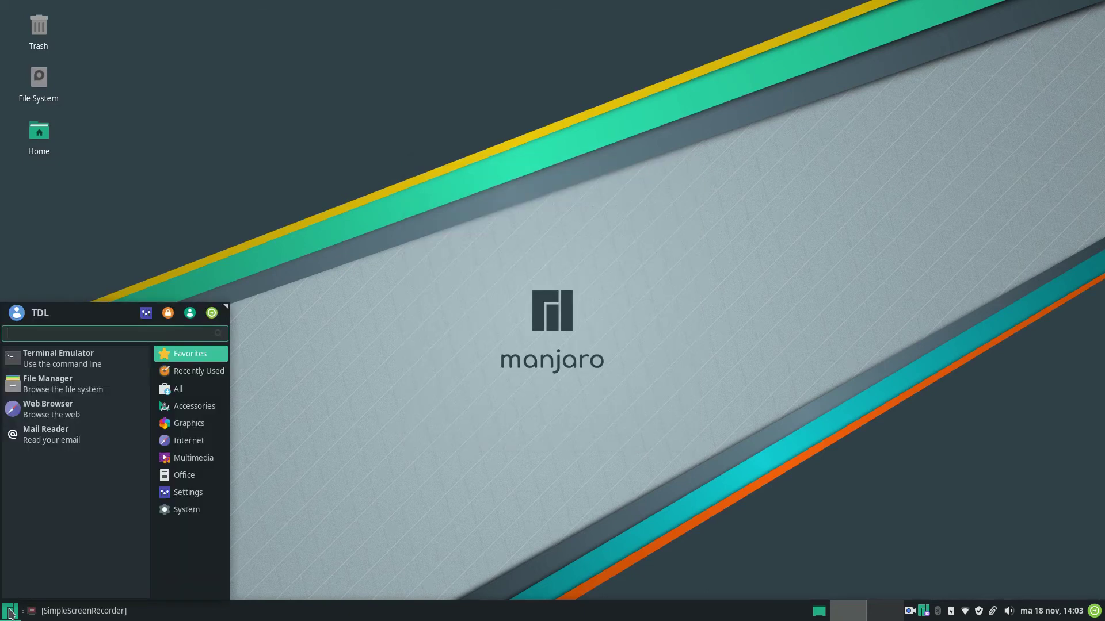
pyautogui.click(198, 429)
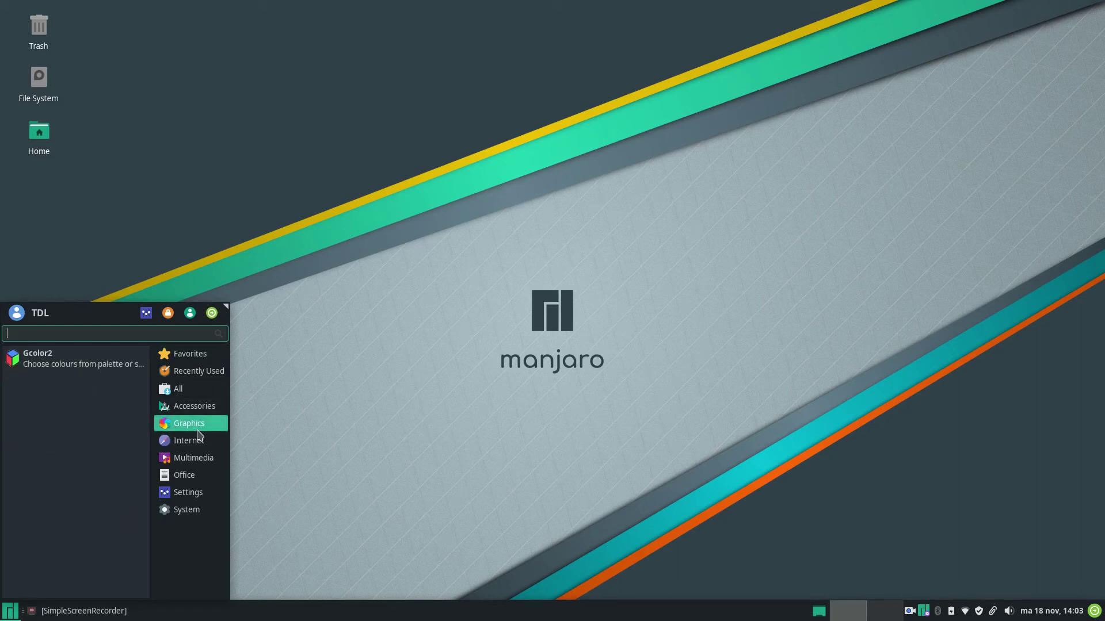
pyautogui.click(192, 455)
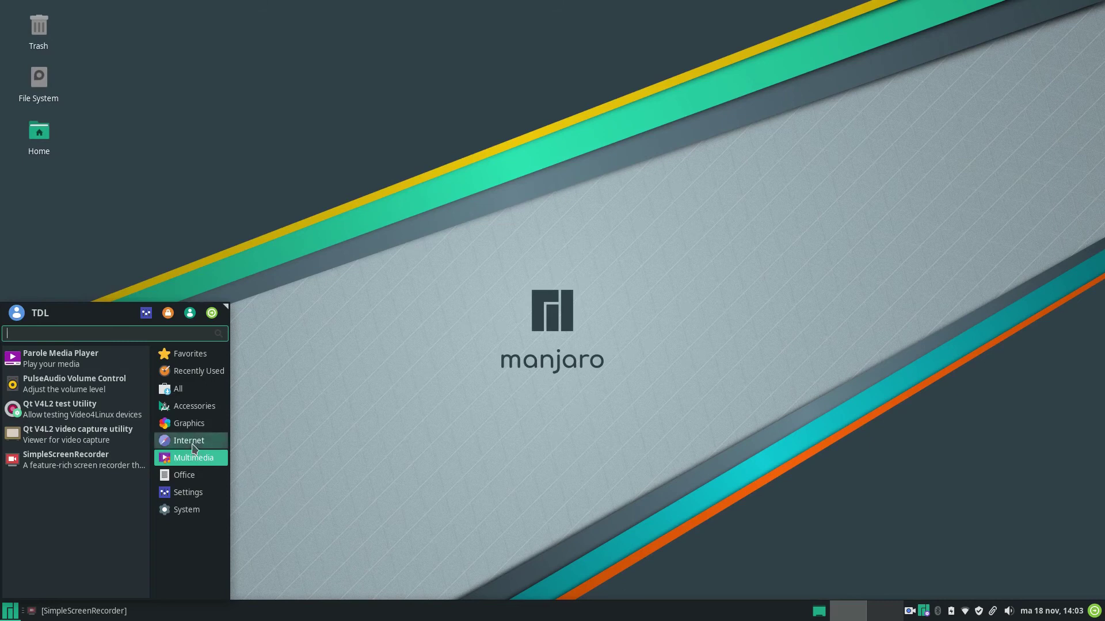
pyautogui.click(192, 449)
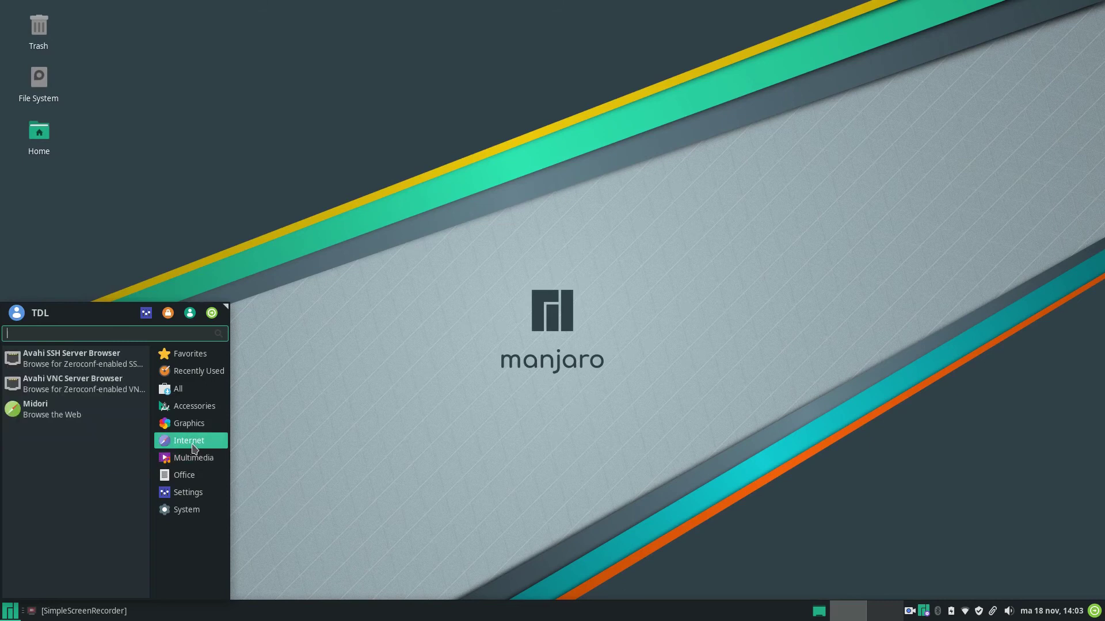
# Launch Midori maximized and view its About dialog showing version 9.0
pyautogui.click(89, 419)
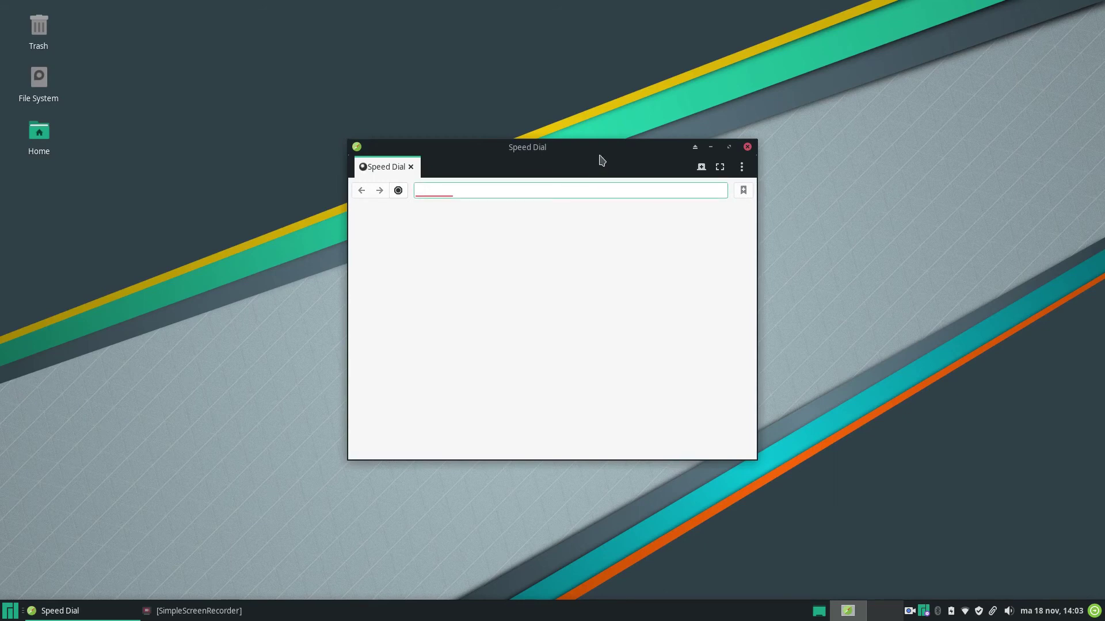
pyautogui.doubleClick(602, 153)
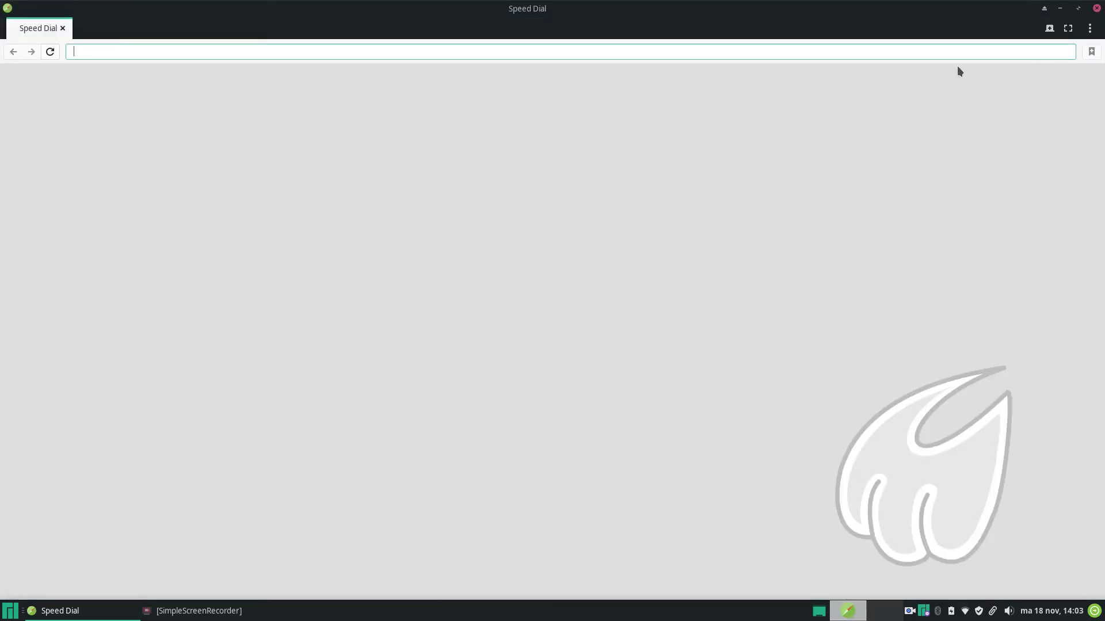
pyautogui.click(1090, 29)
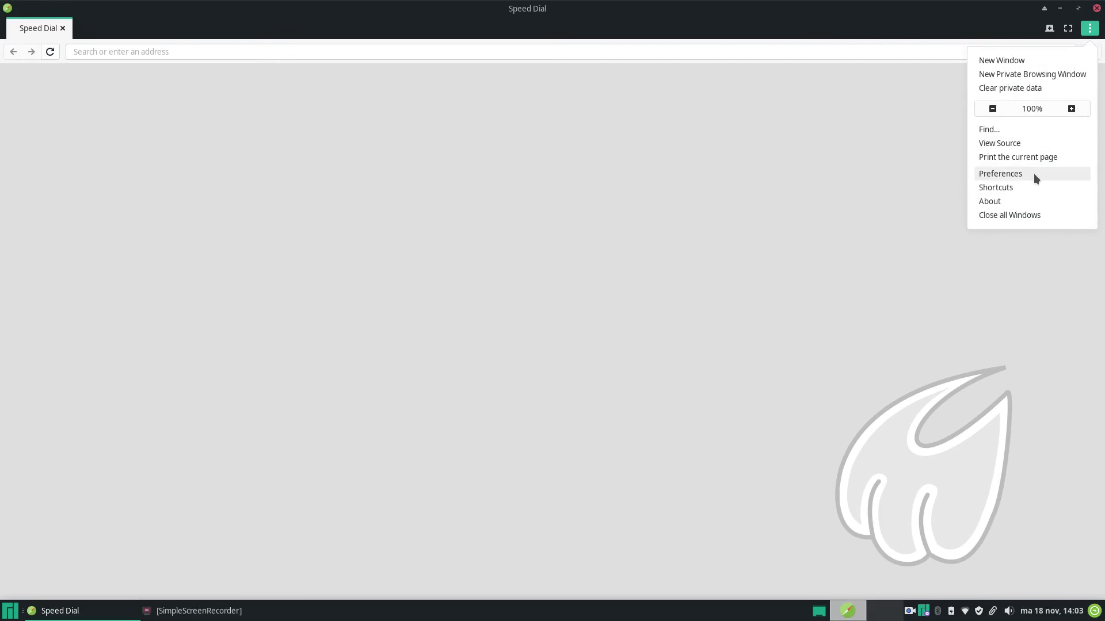
pyautogui.click(1027, 201)
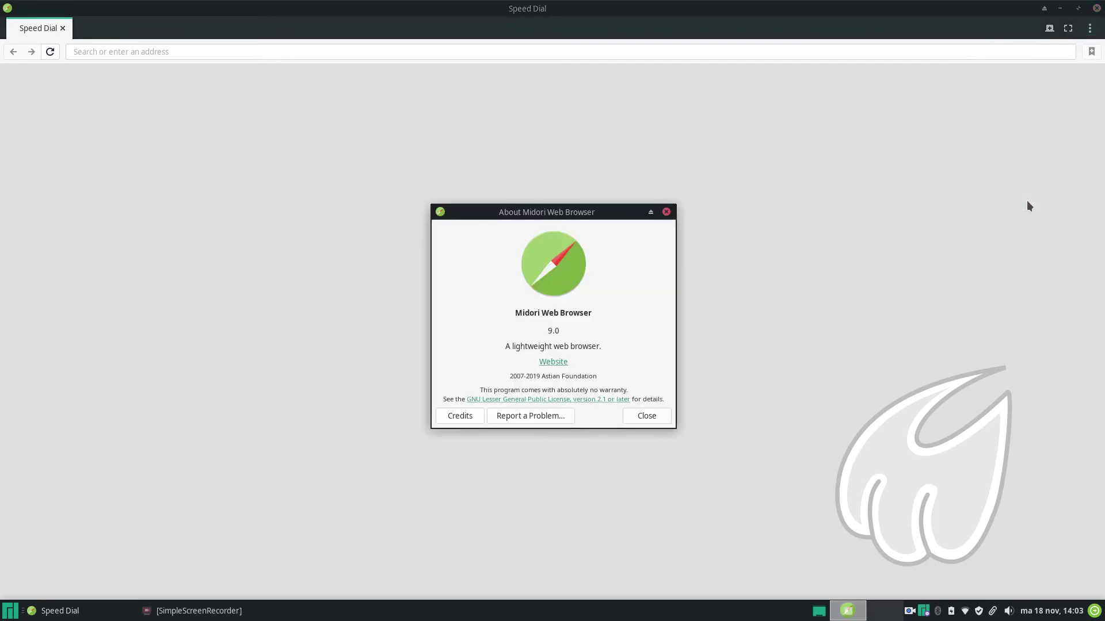
pyautogui.click(648, 420)
# Close Midori and show the menu's Office apps: Orage Calendar, Orage Globaltime, qpdfview
pyautogui.click(1097, 8)
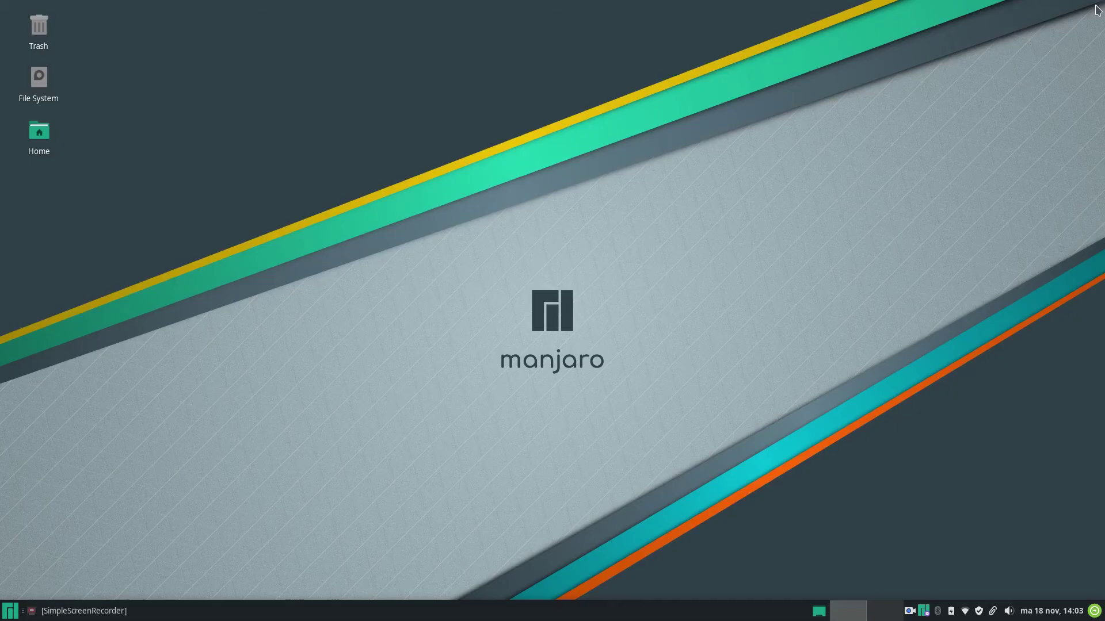
pyautogui.click(8, 614)
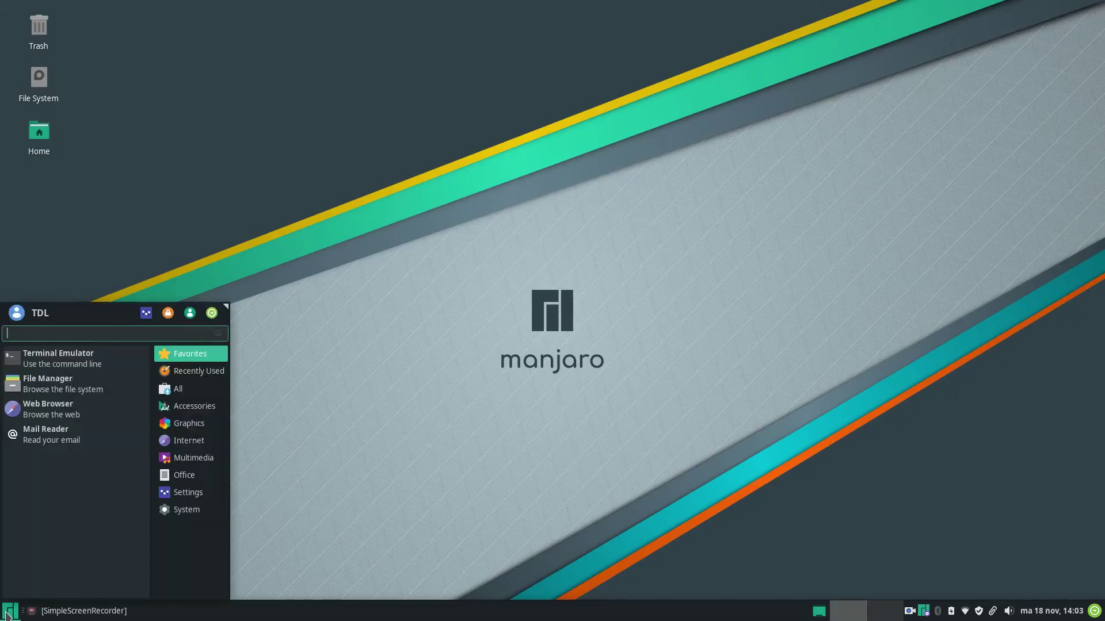
pyautogui.click(202, 463)
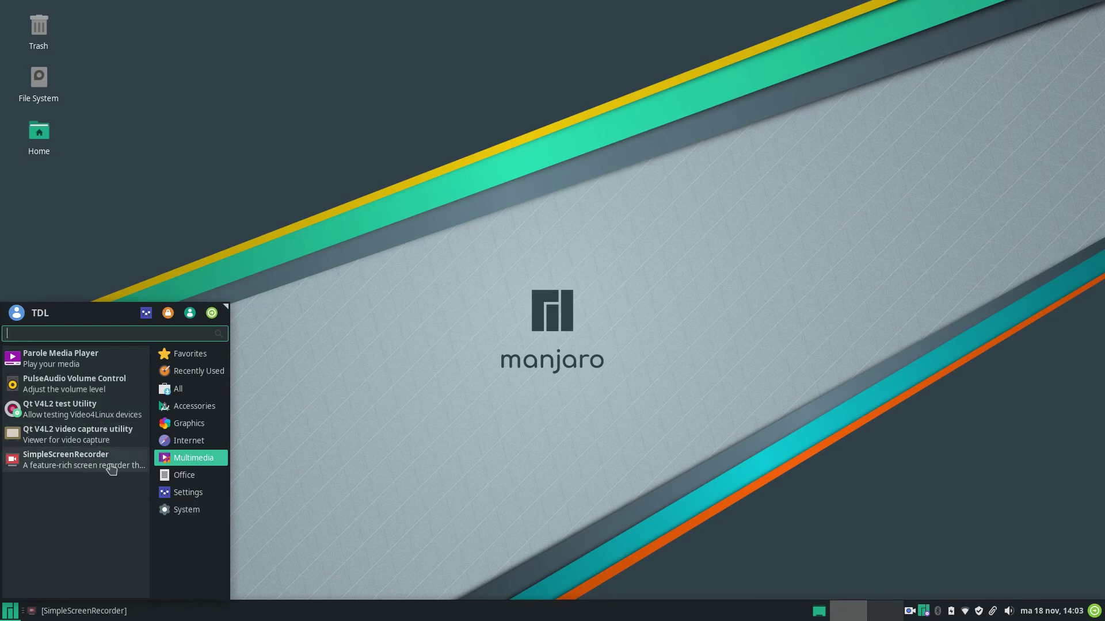
pyautogui.click(207, 479)
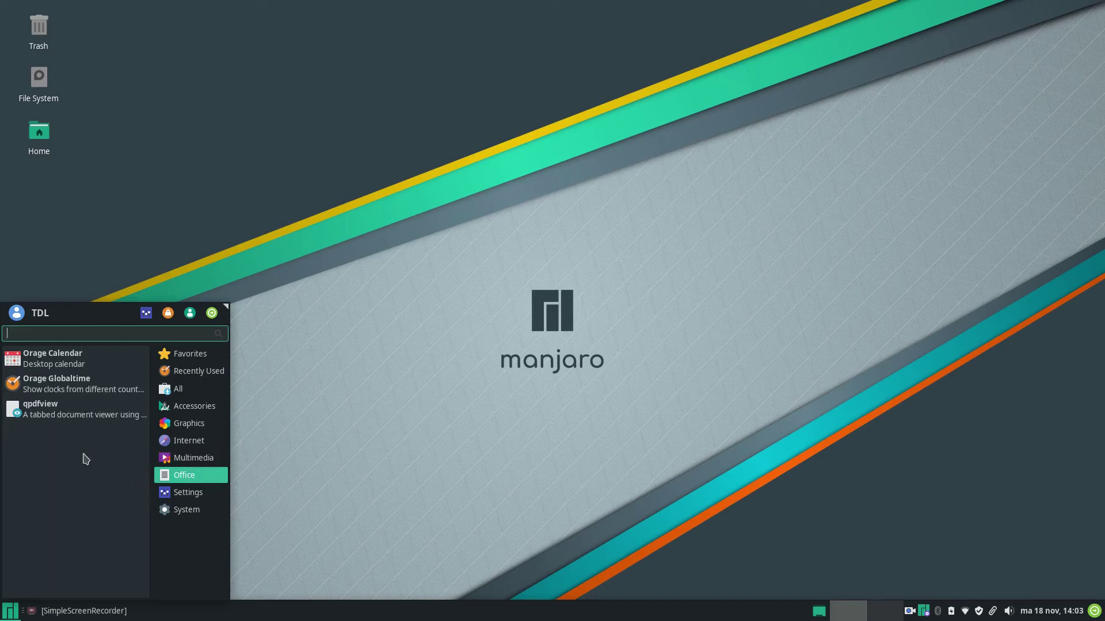
# Browse the Settings apps, then launch Add/Remove Software from the System category
pyautogui.click(194, 500)
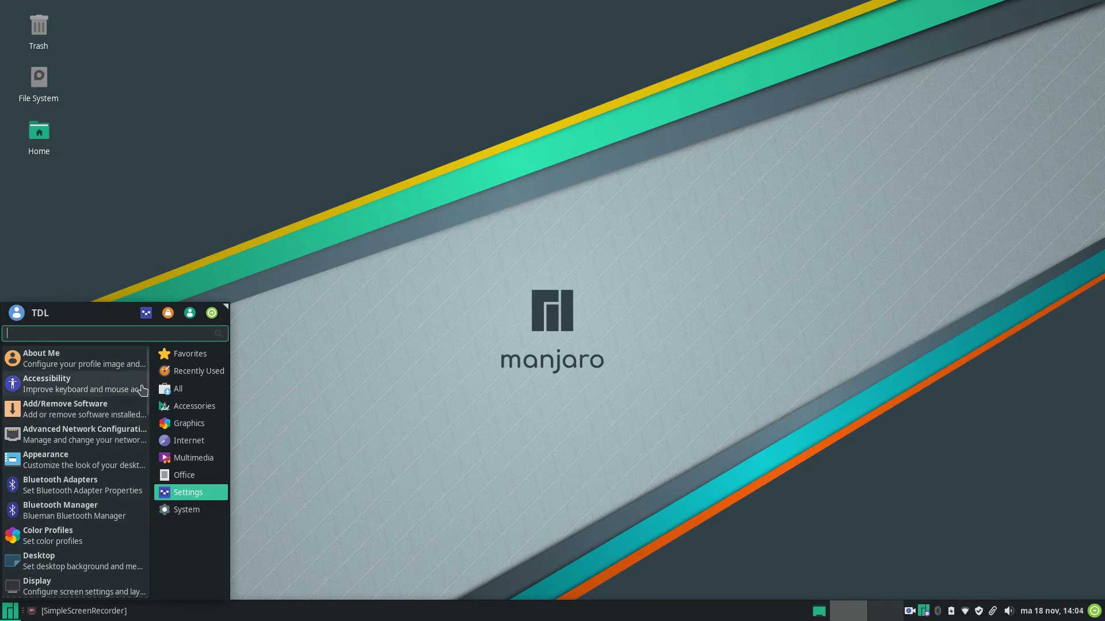
pyautogui.scroll(-3, 135, 366)
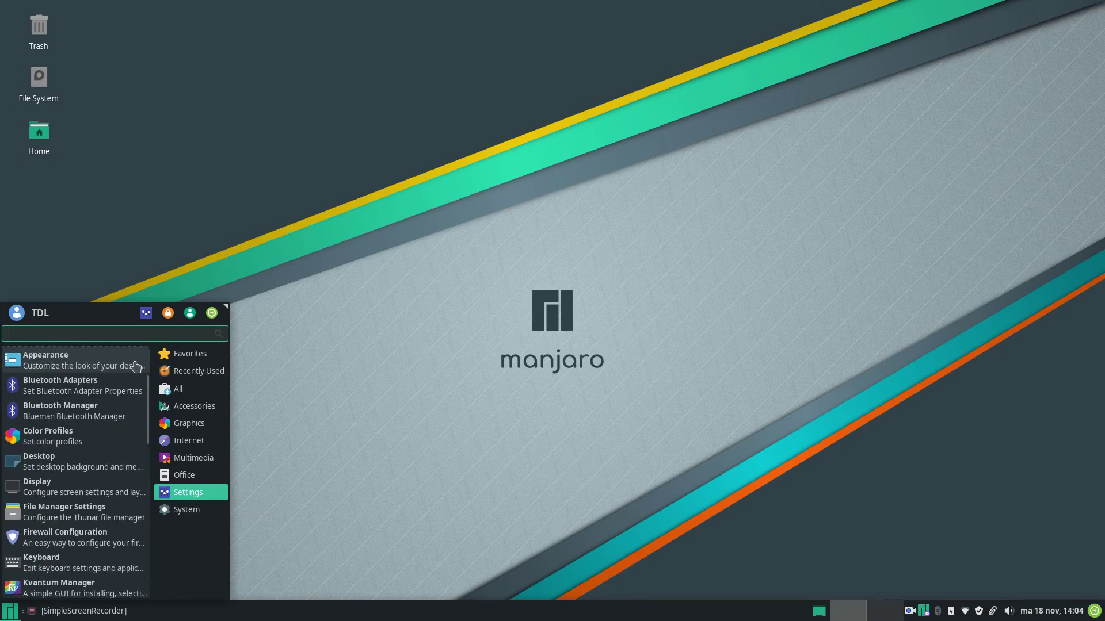
pyautogui.scroll(-6, 135, 366)
pyautogui.scroll(-9, 135, 366)
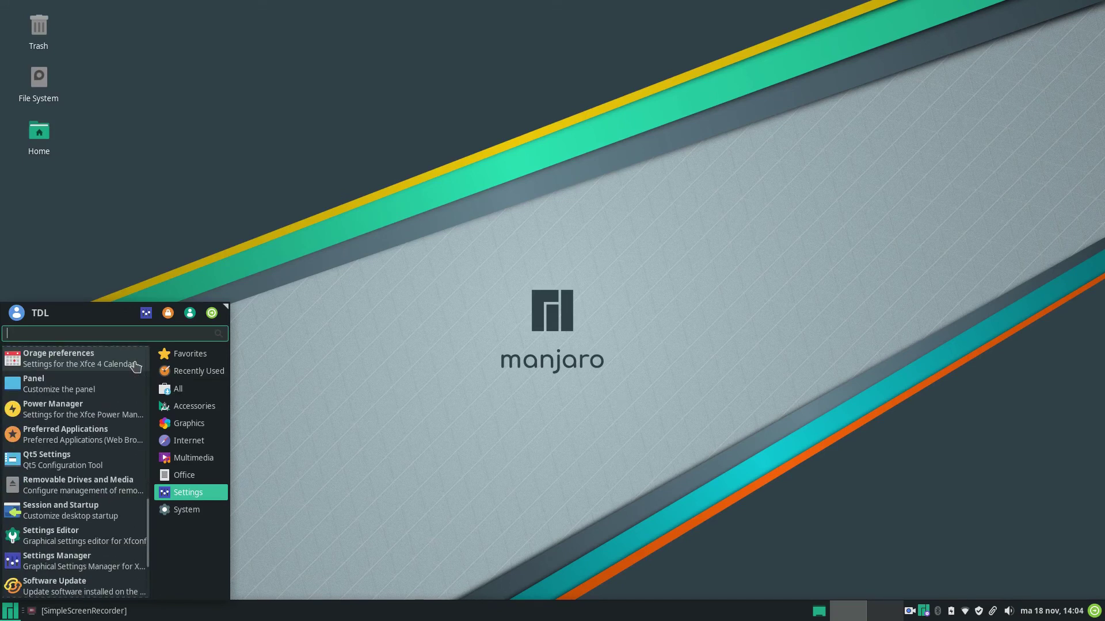
pyautogui.scroll(18, 135, 366)
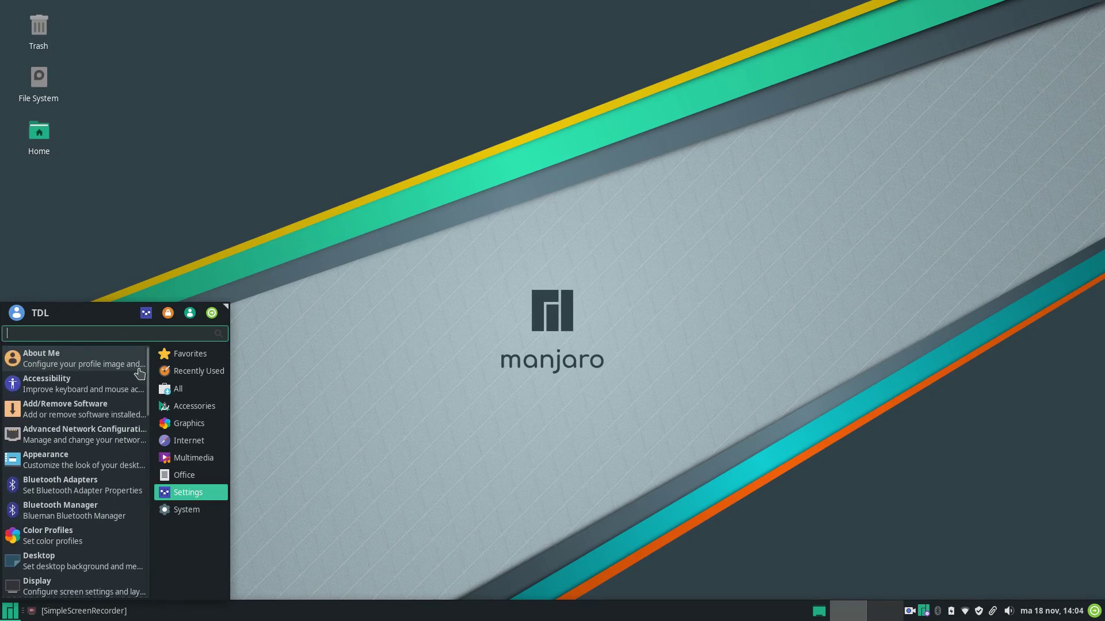
pyautogui.click(199, 510)
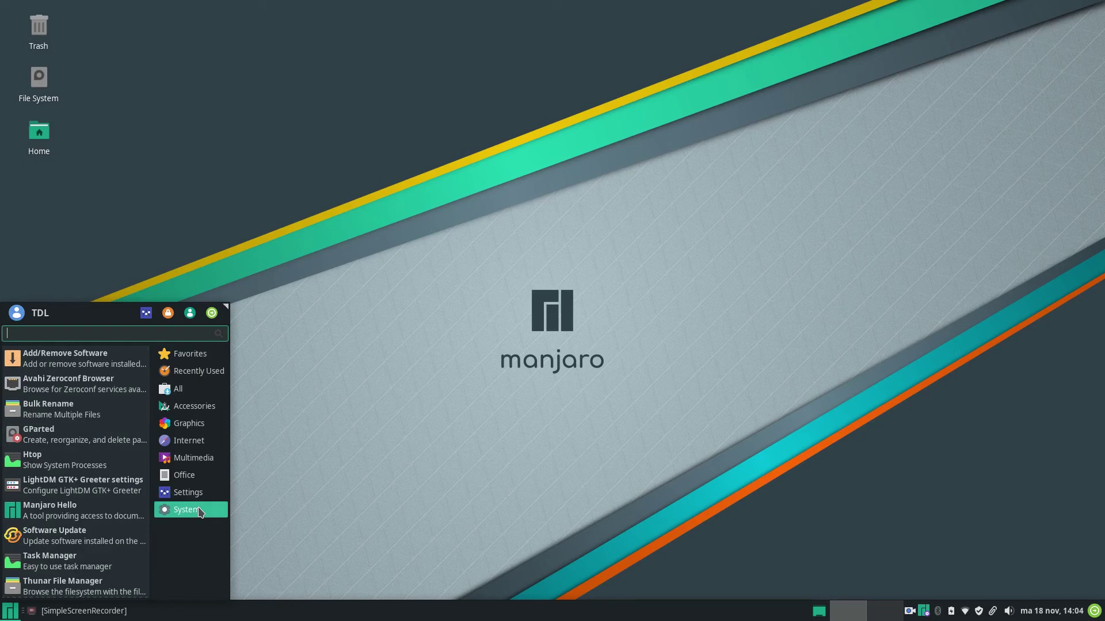
pyautogui.click(117, 363)
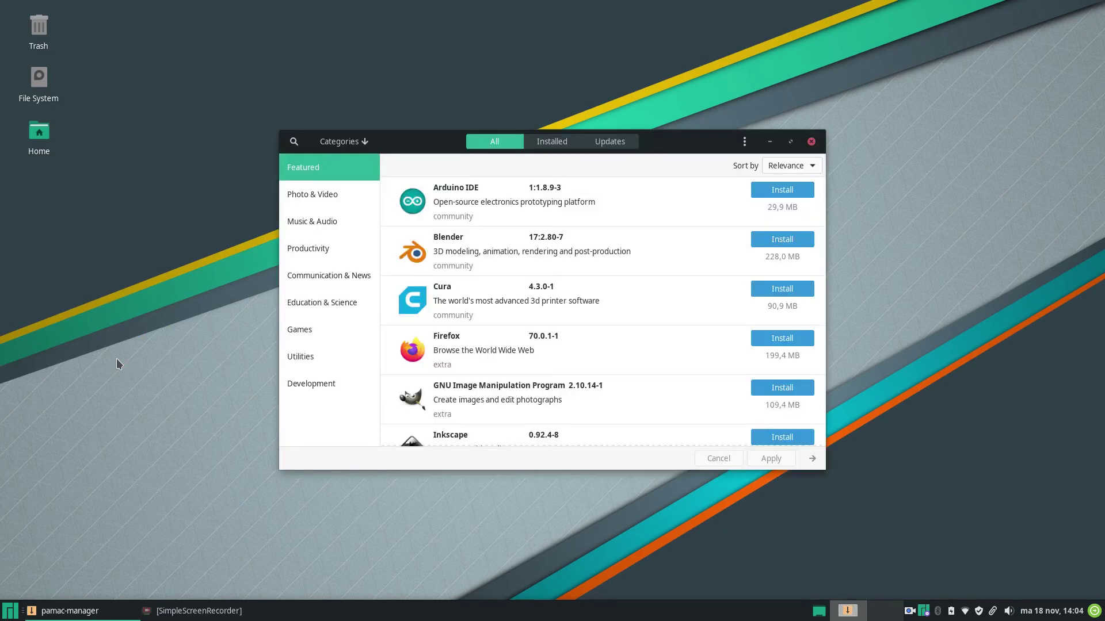
pyautogui.click(744, 143)
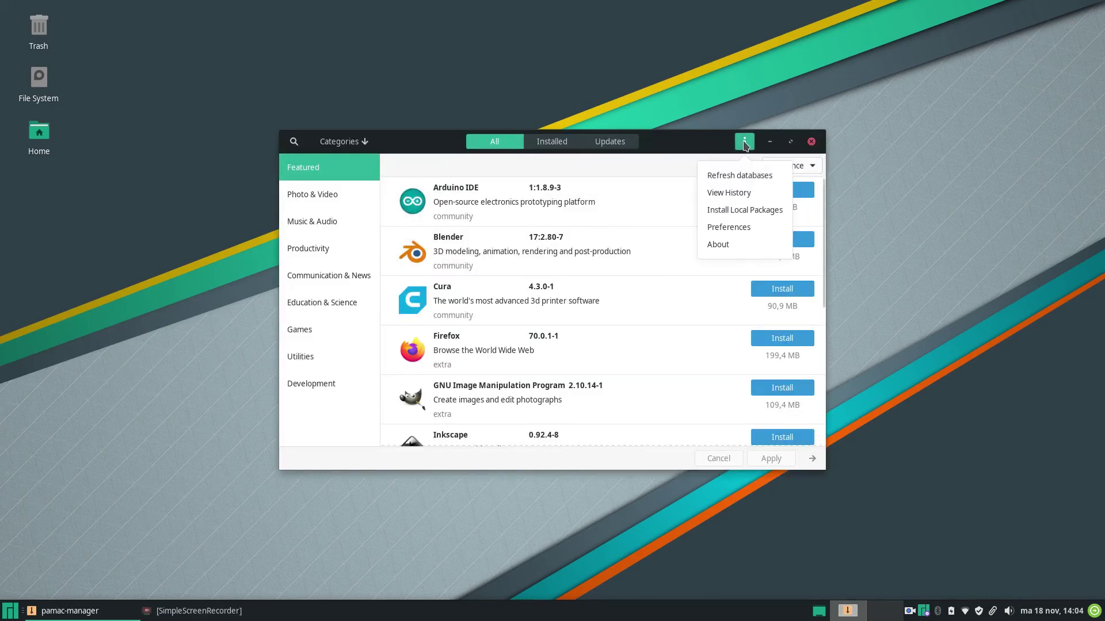
pyautogui.click(714, 245)
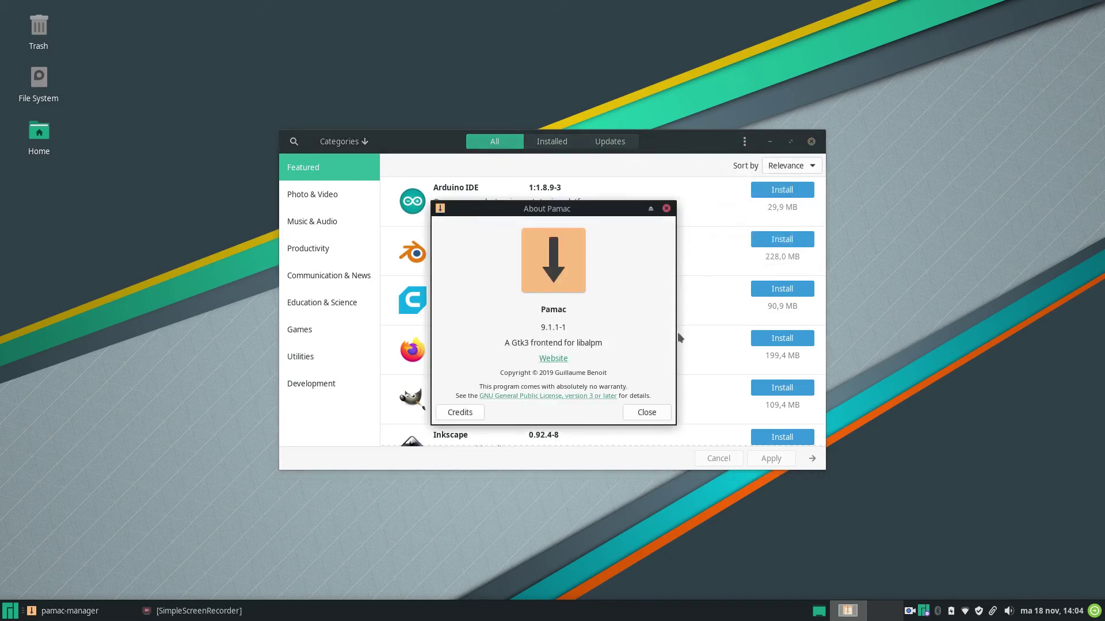
pyautogui.click(645, 415)
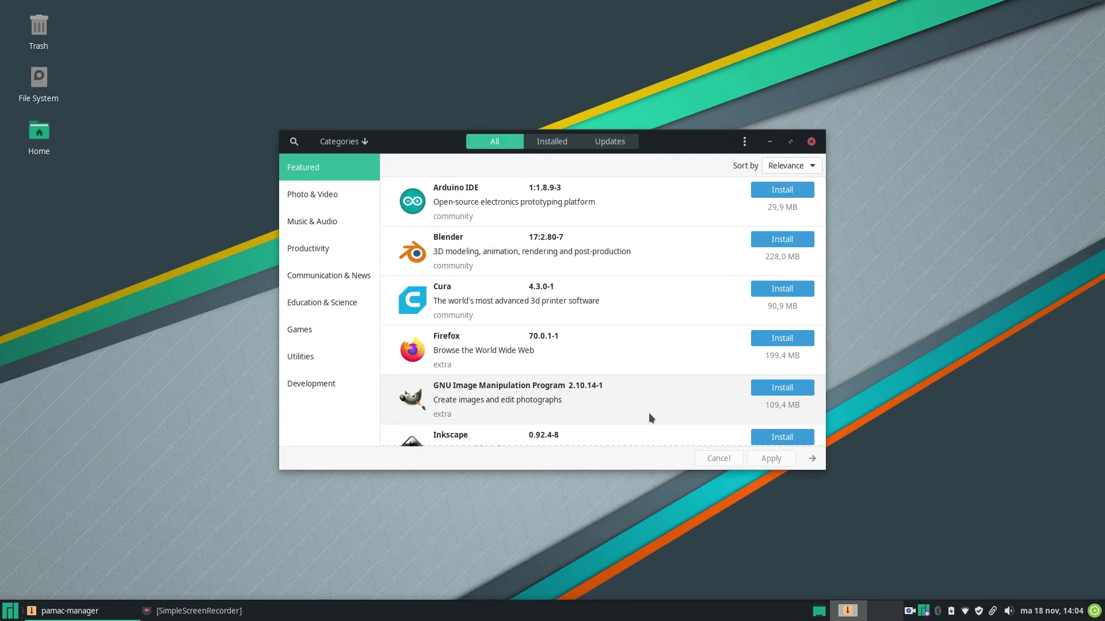
# Launch Manjaro Application Utility from Accessories, then close it and the Pamac window
pyautogui.click(11, 611)
pyautogui.click(190, 407)
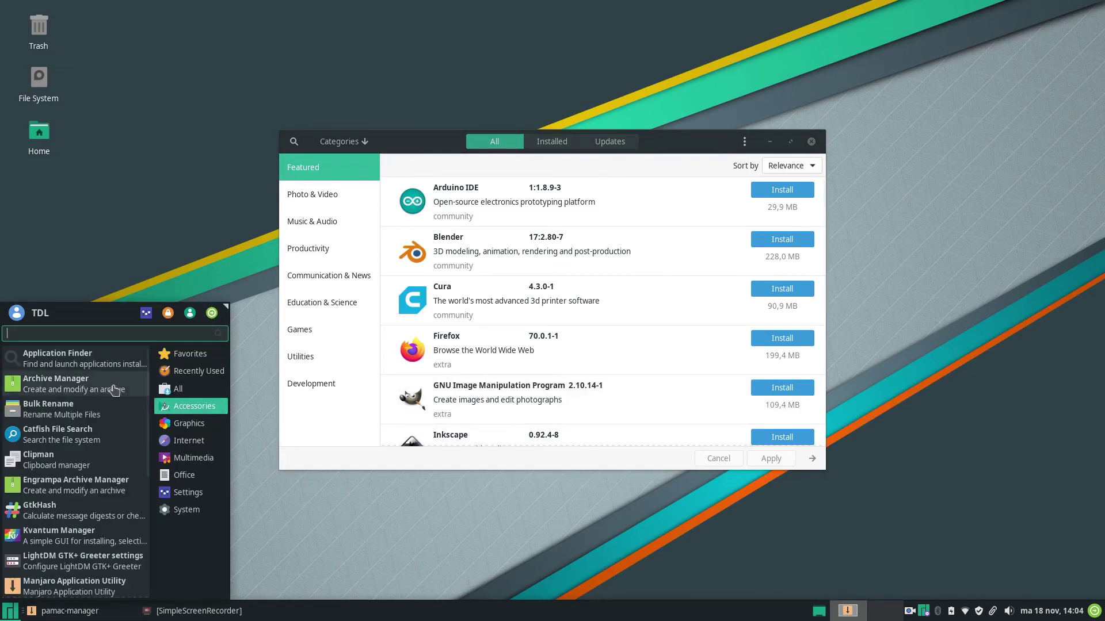
pyautogui.scroll(-5, 92, 460)
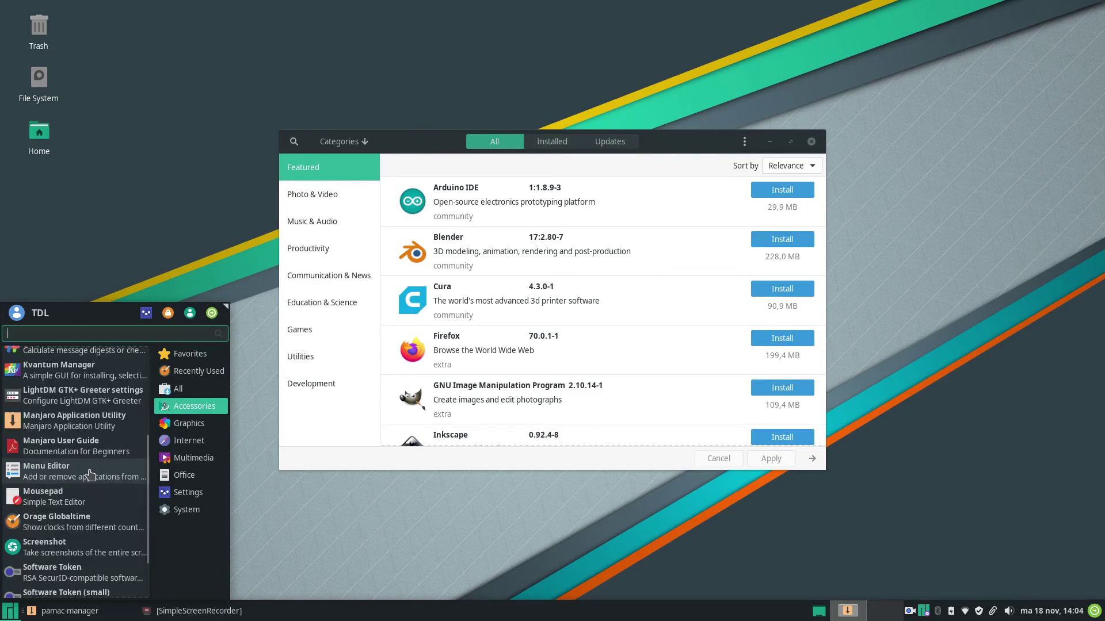
pyautogui.click(99, 421)
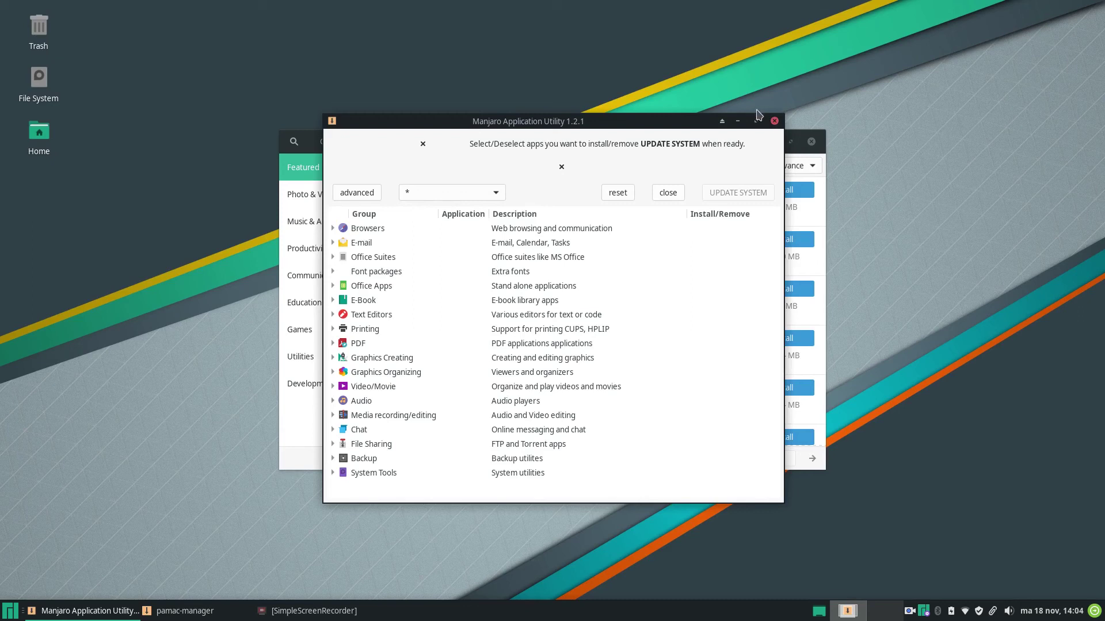
pyautogui.click(774, 121)
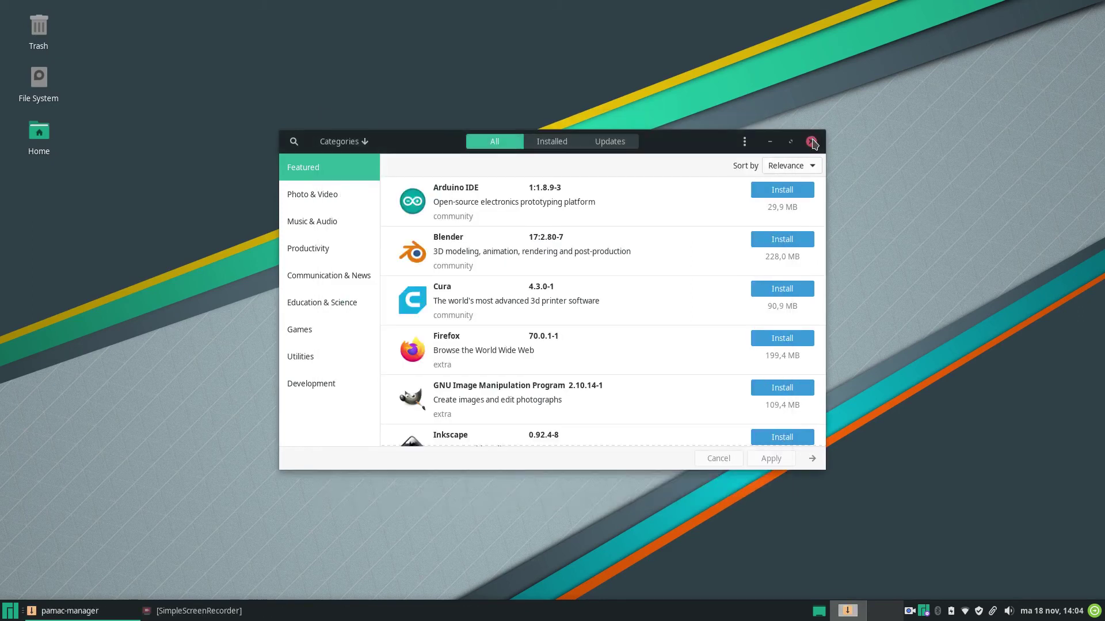
pyautogui.click(811, 142)
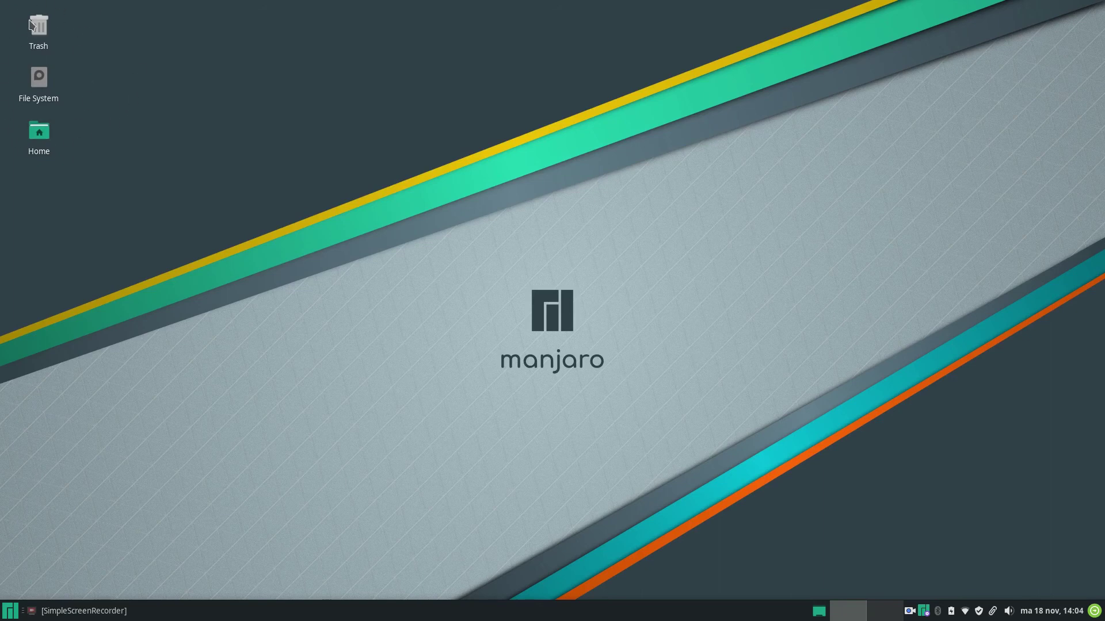
pyautogui.rightClick(258, 100)
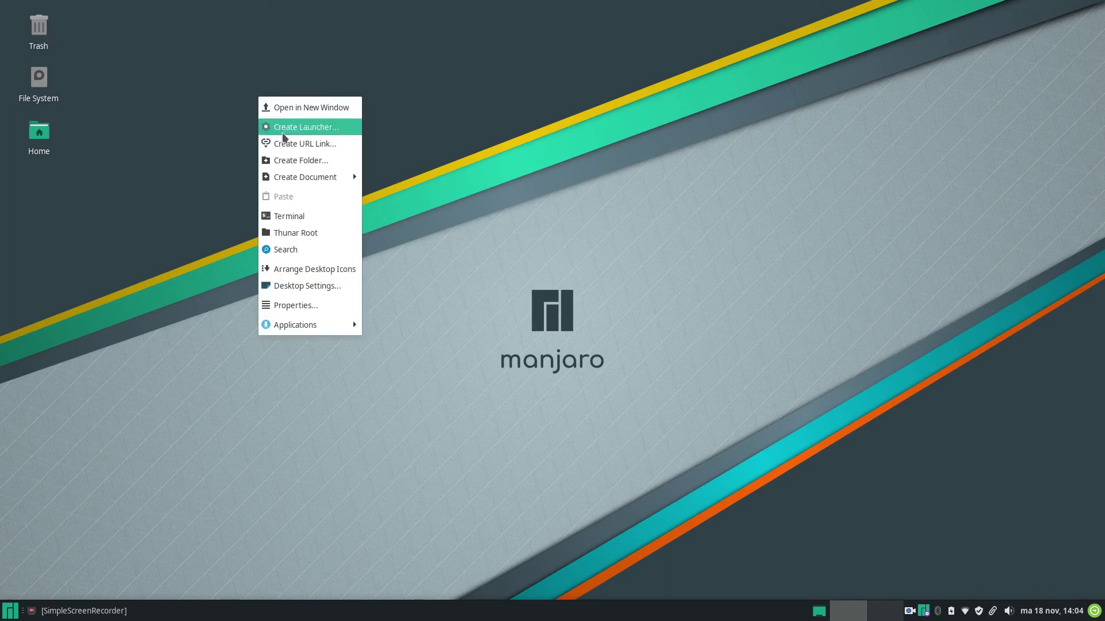
pyautogui.click(321, 282)
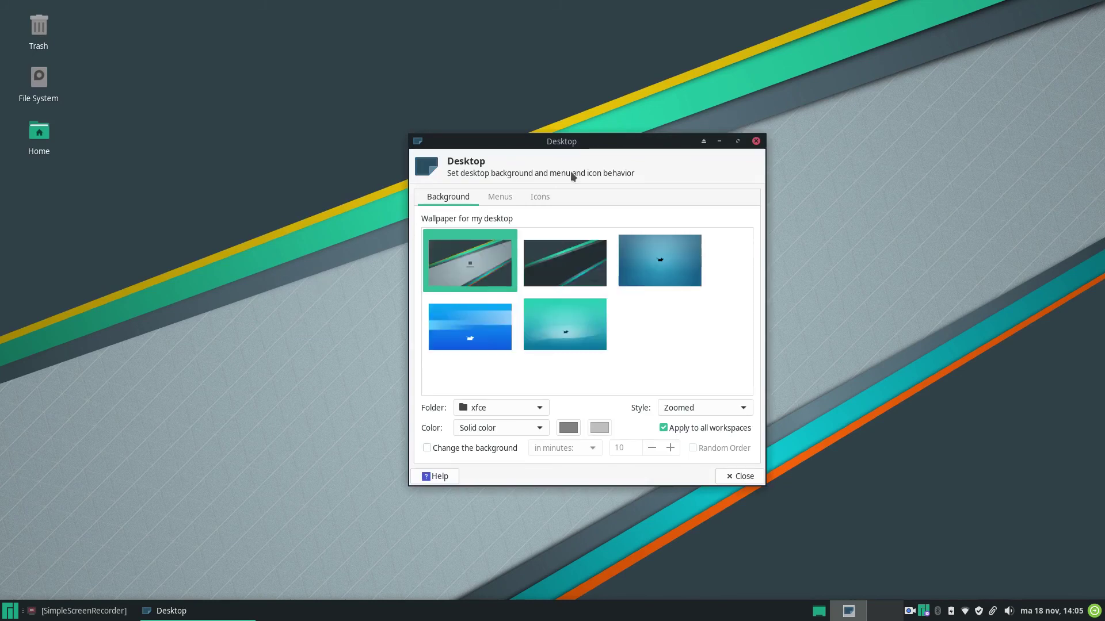
pyautogui.doubleClick(590, 141)
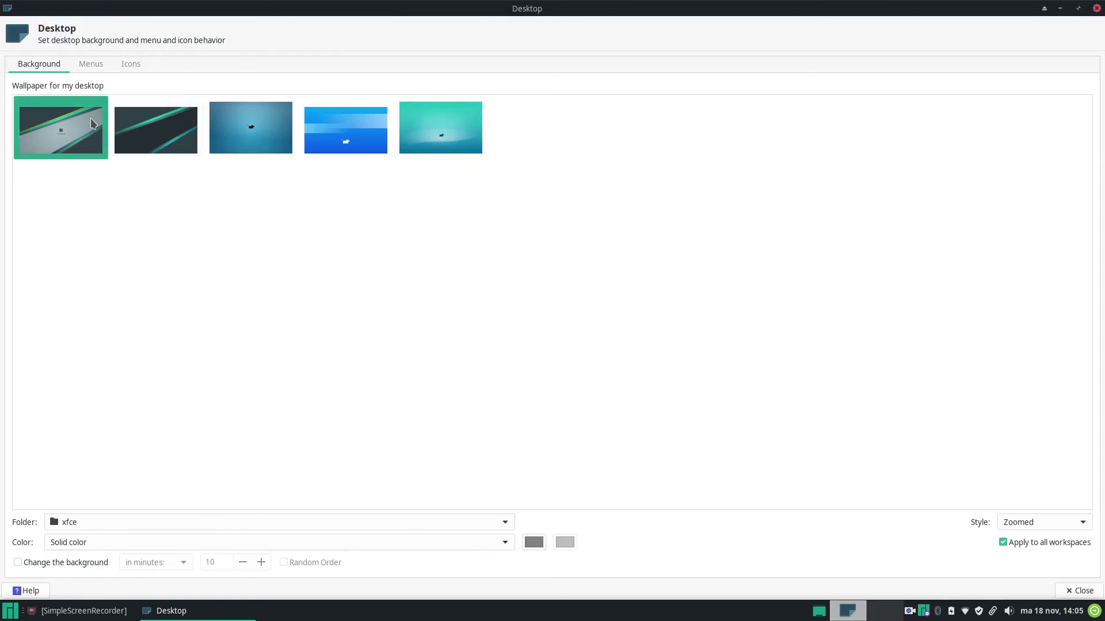
pyautogui.click(92, 62)
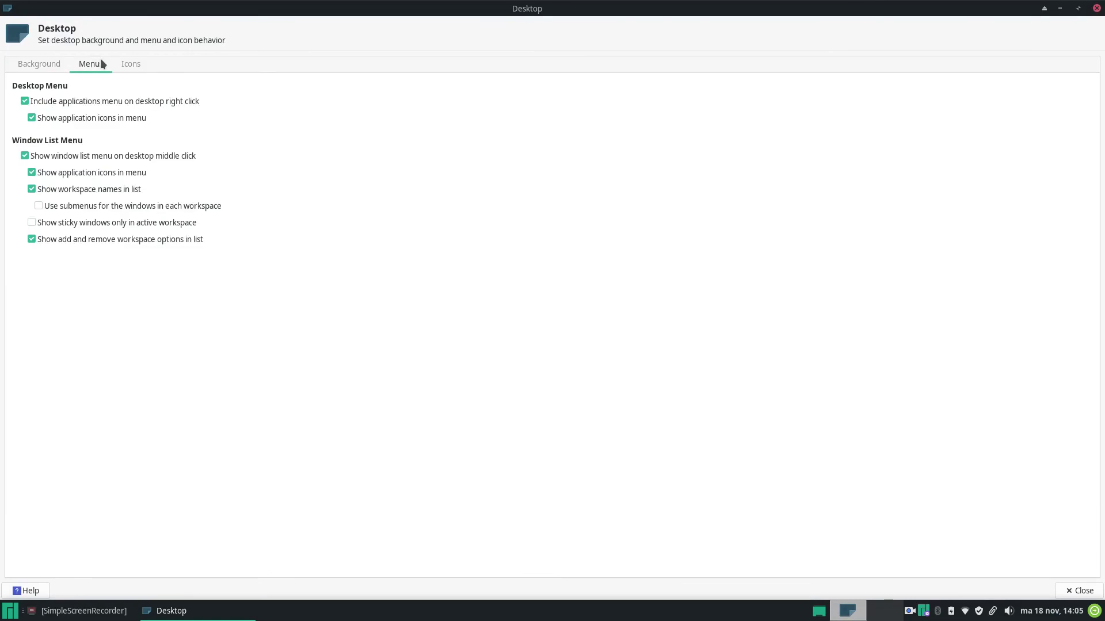
pyautogui.click(131, 65)
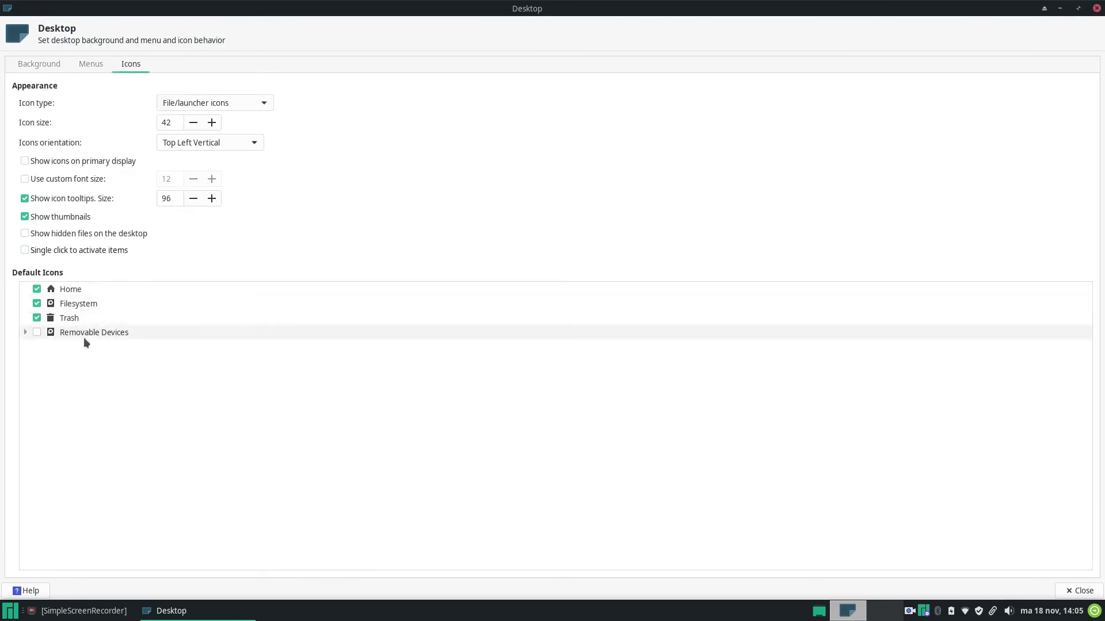
pyautogui.click(1095, 8)
pyautogui.rightClick(492, 344)
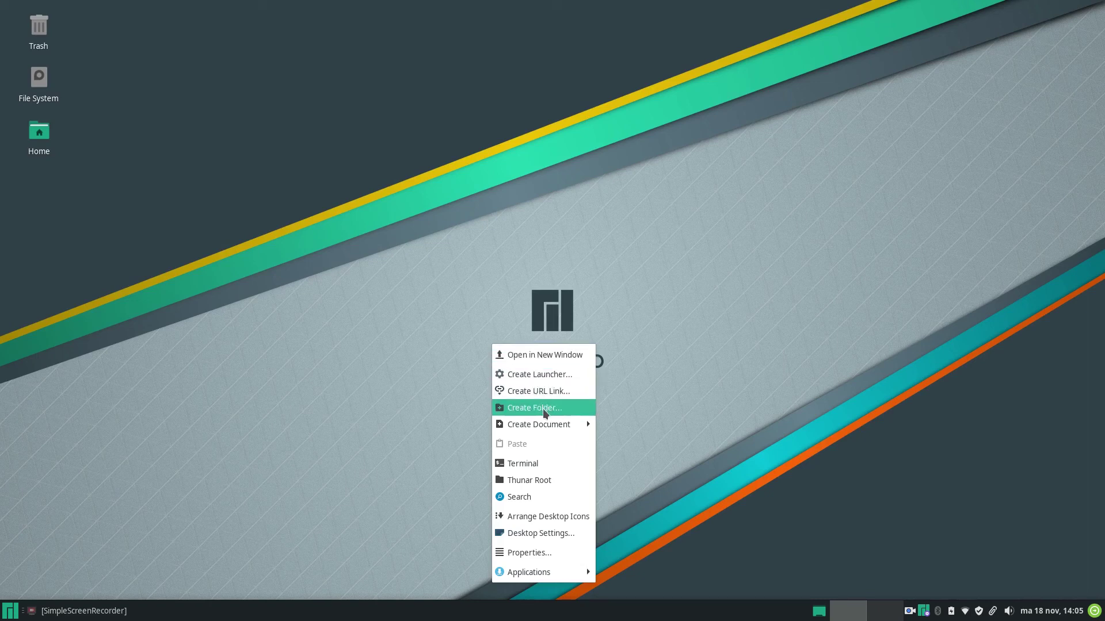
pyautogui.moveTo(550, 429)
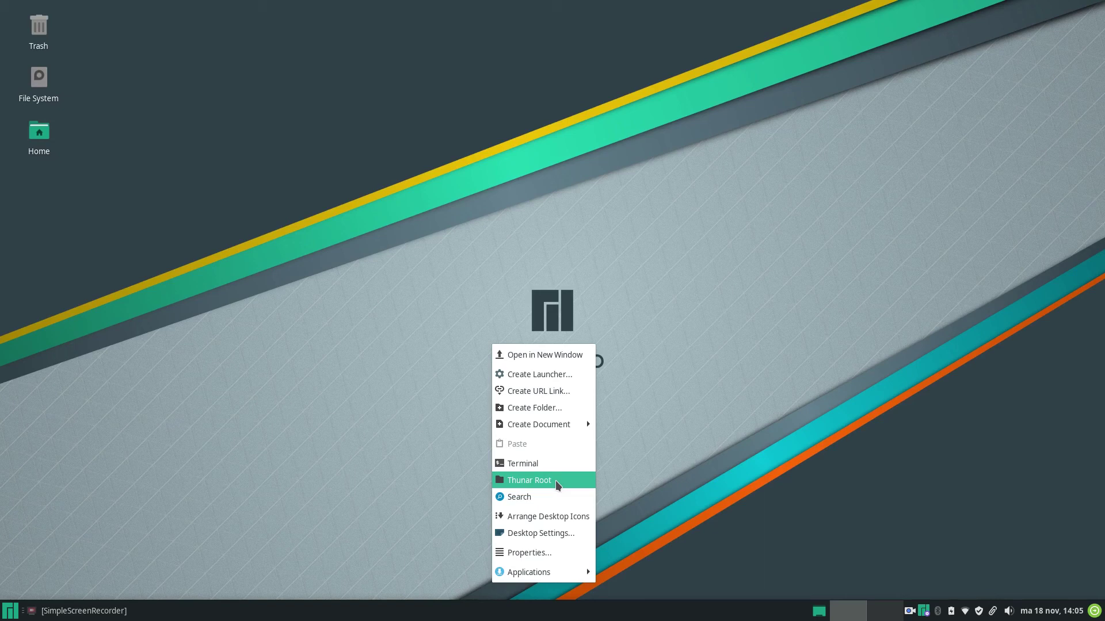
pyautogui.click(557, 485)
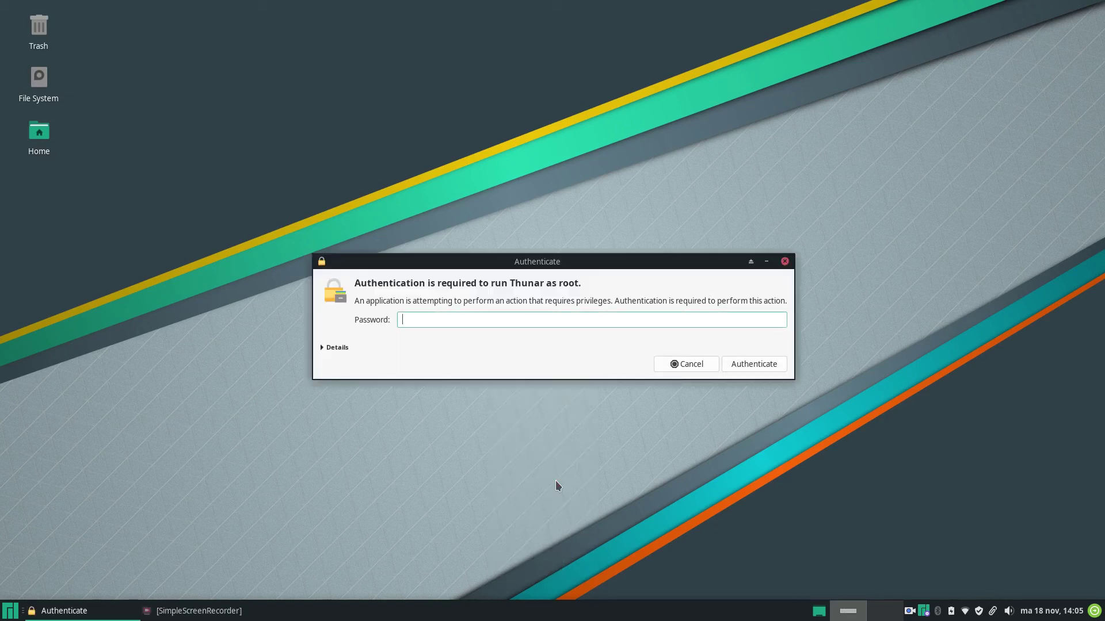
pyautogui.write('••••••••••')
pyautogui.press('Return')
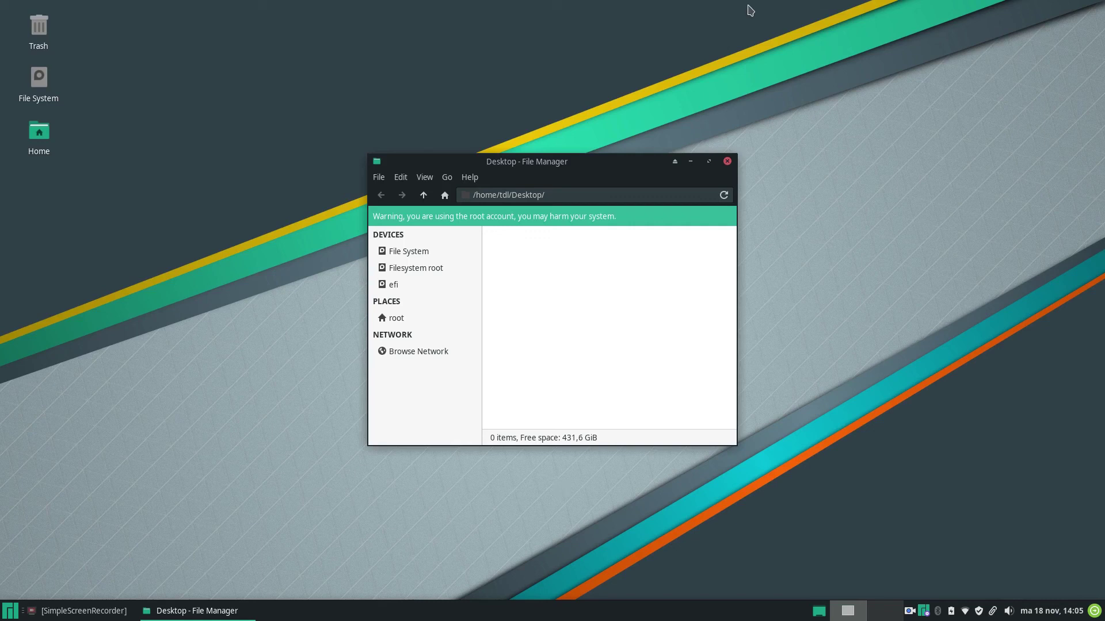
pyautogui.click(727, 161)
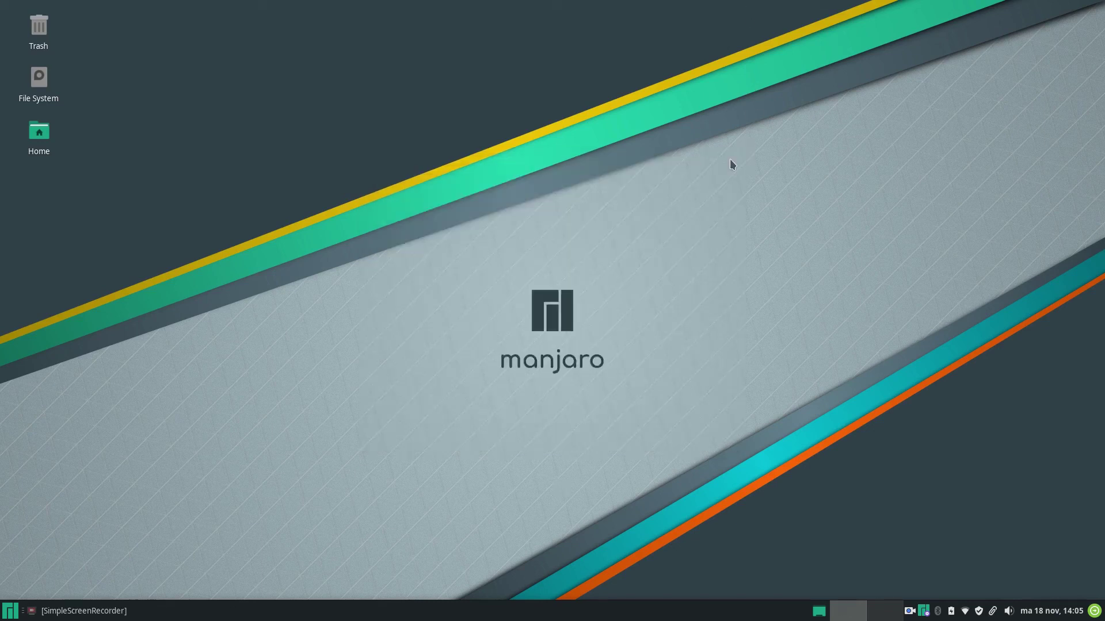
pyautogui.rightClick(627, 133)
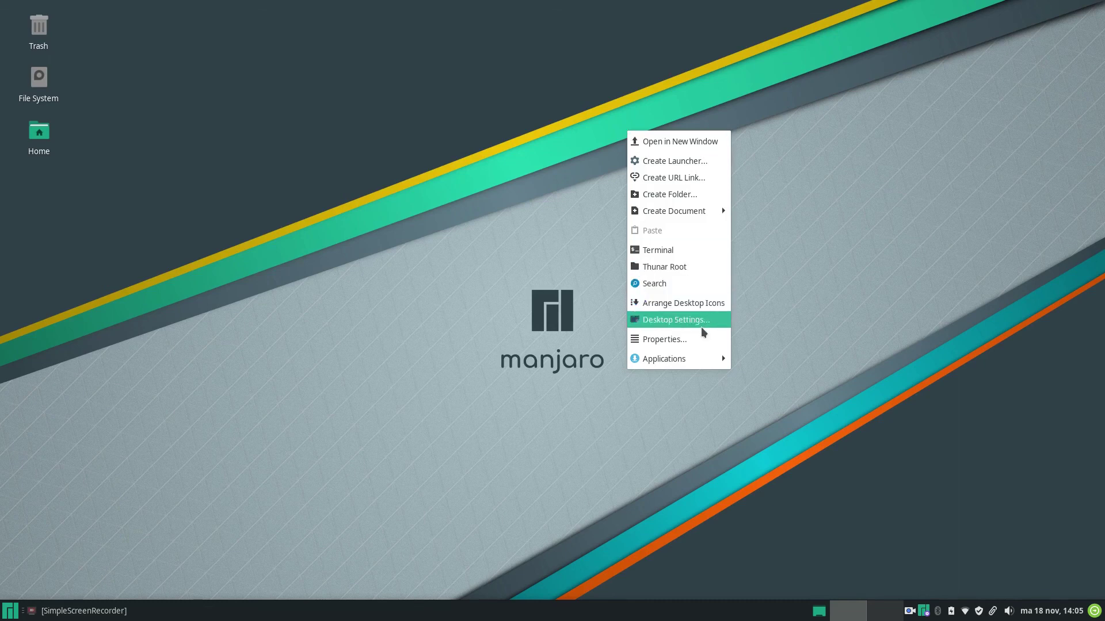
pyautogui.click(697, 344)
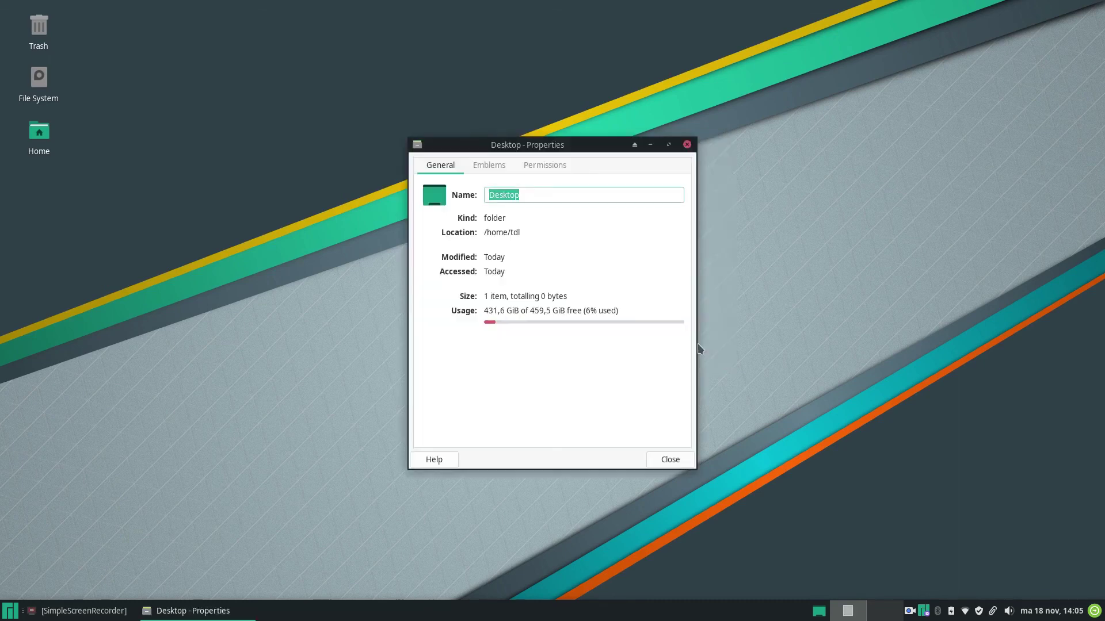
pyautogui.click(671, 459)
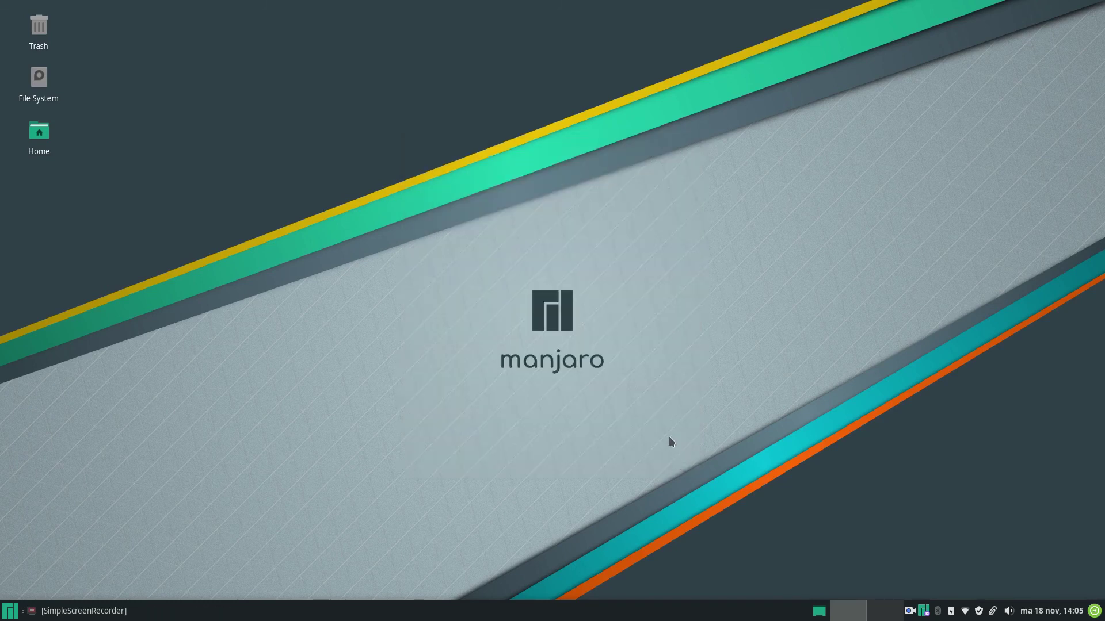
pyautogui.rightClick(604, 300)
pyautogui.moveTo(664, 527)
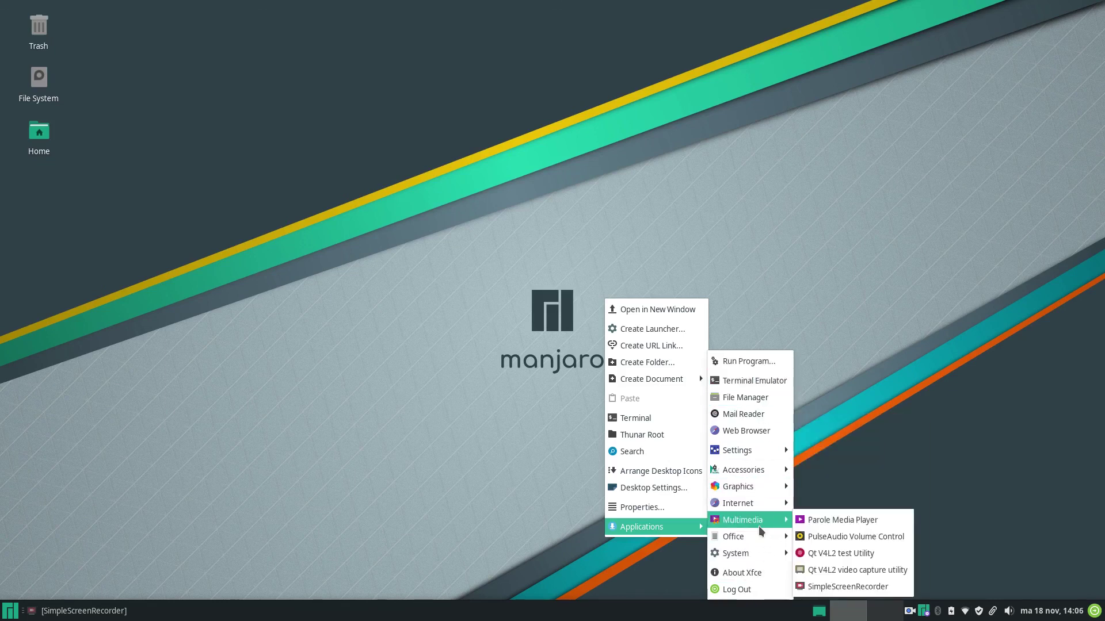
pyautogui.moveTo(760, 543)
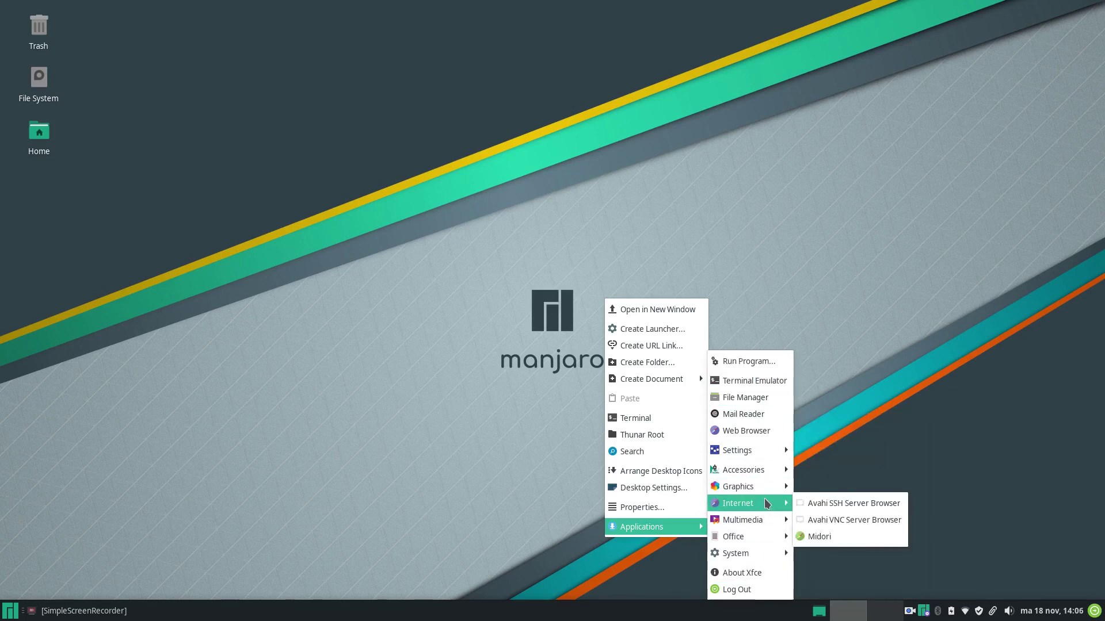
pyautogui.moveTo(767, 491)
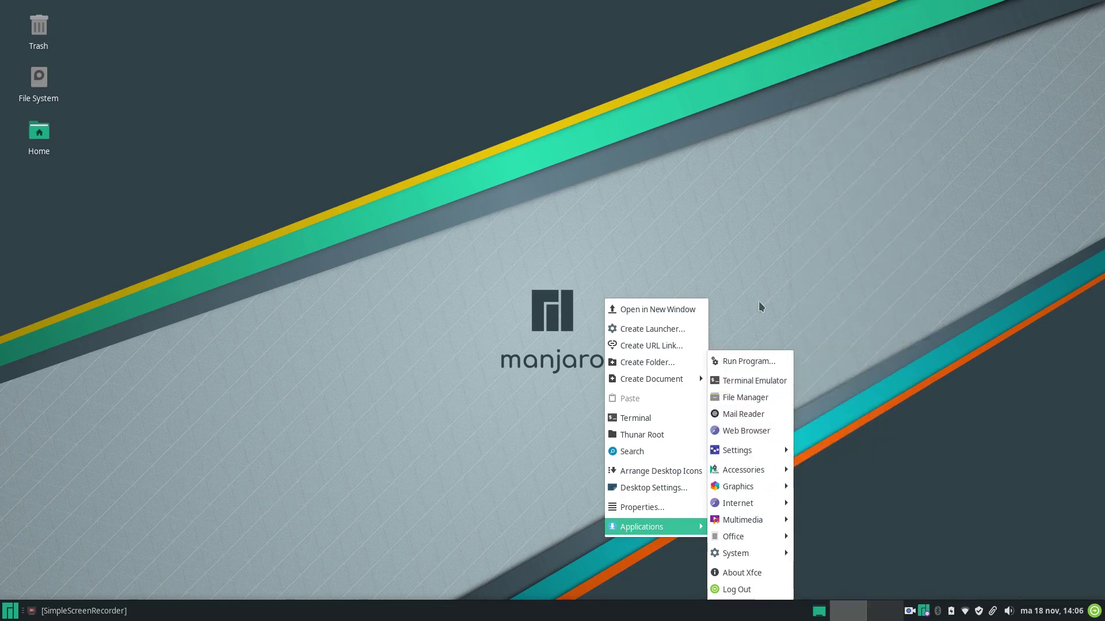
pyautogui.click(750, 250)
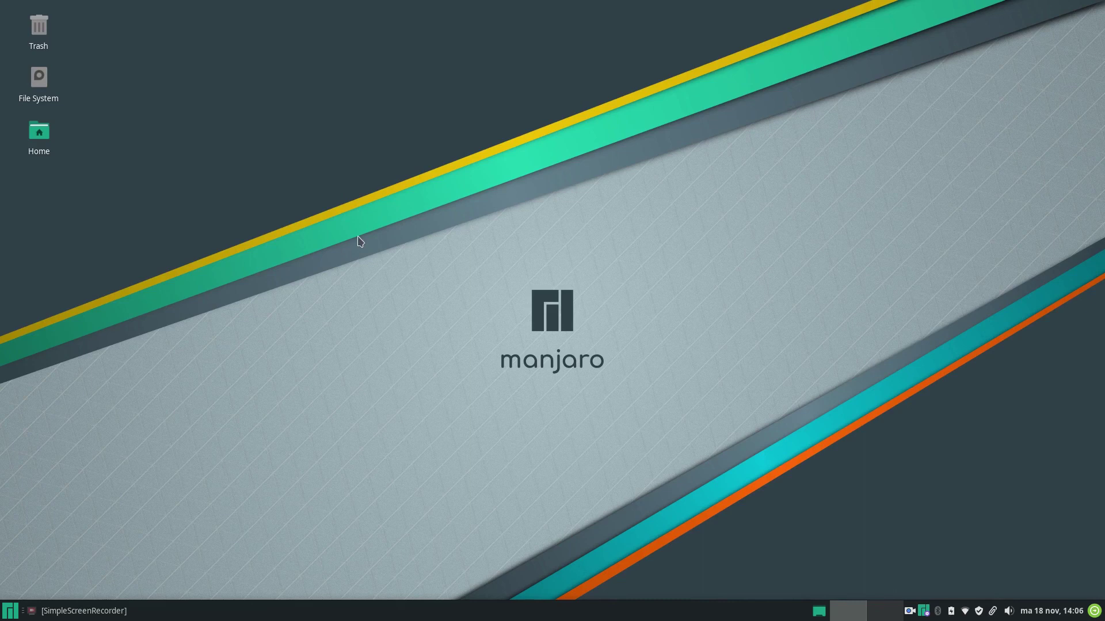